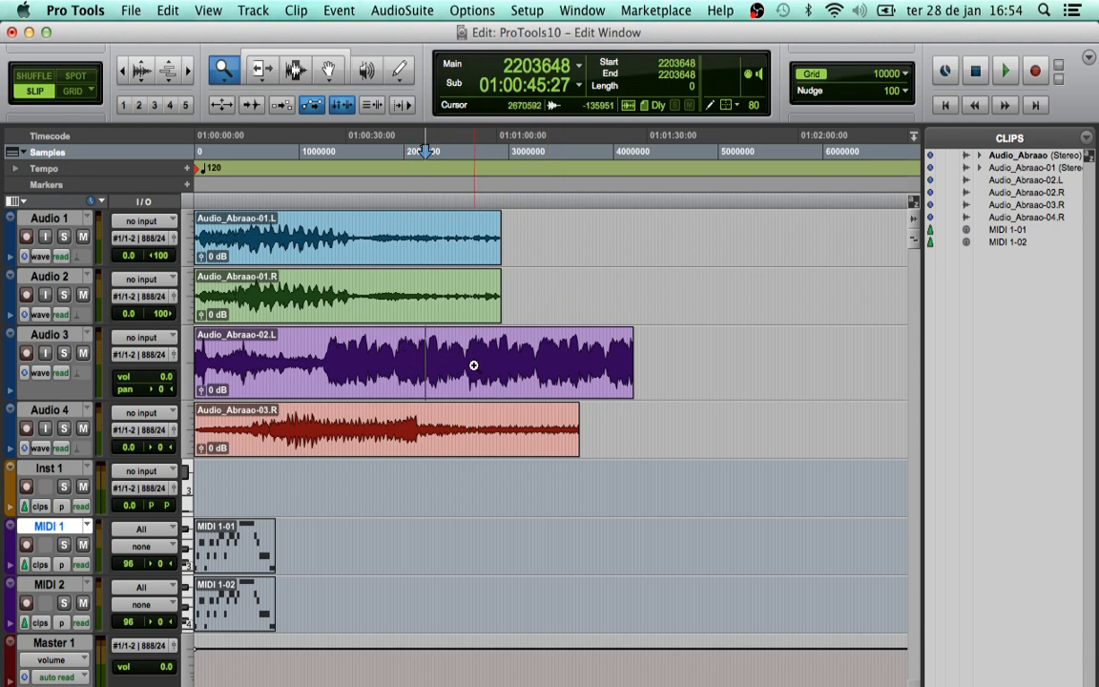
Step: Zoom in progressively on the Audio 3 waveform around sample 2207800 until individual-sample detail can be examined
{"action": "left_click", "coordinate": [393, 358]}
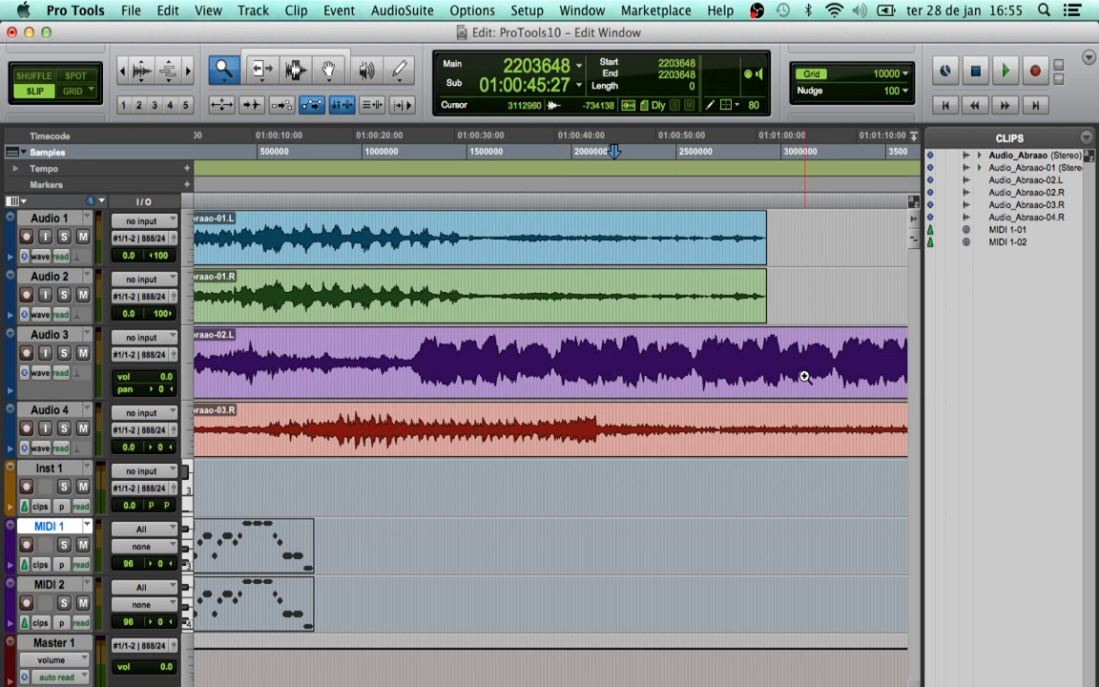
{"action": "left_click", "coordinate": [607, 358]}
{"action": "left_click", "coordinate": [561, 363]}
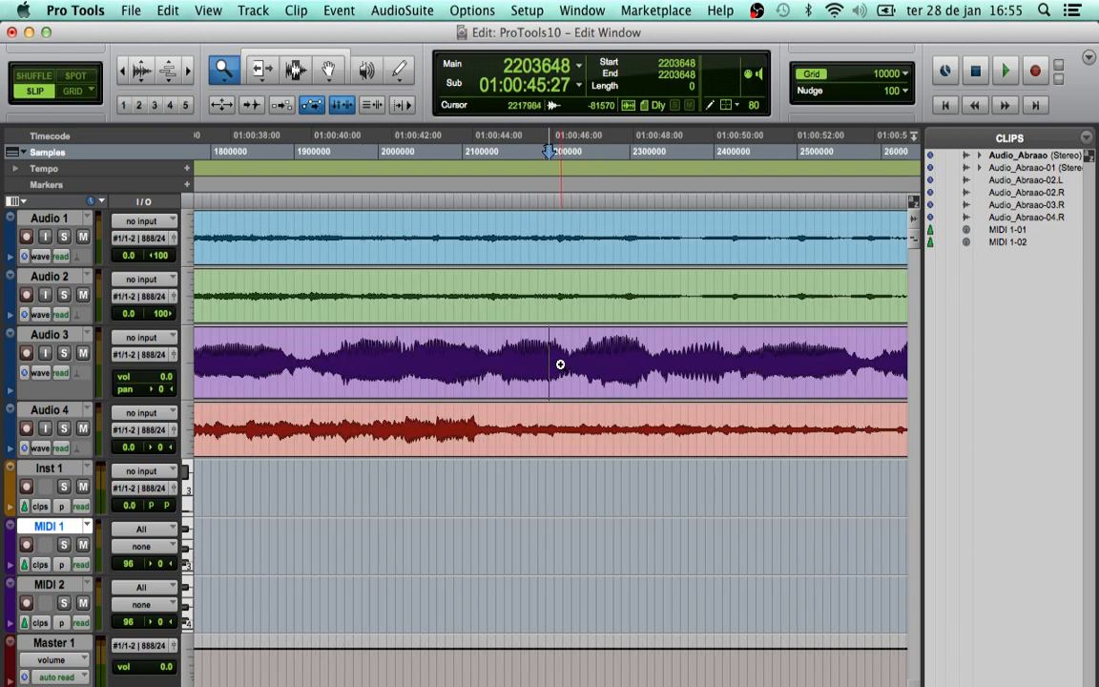
{"action": "left_click", "coordinate": [550, 364]}
{"action": "left_click", "coordinate": [549, 364]}
{"action": "left_click", "coordinate": [552, 365]}
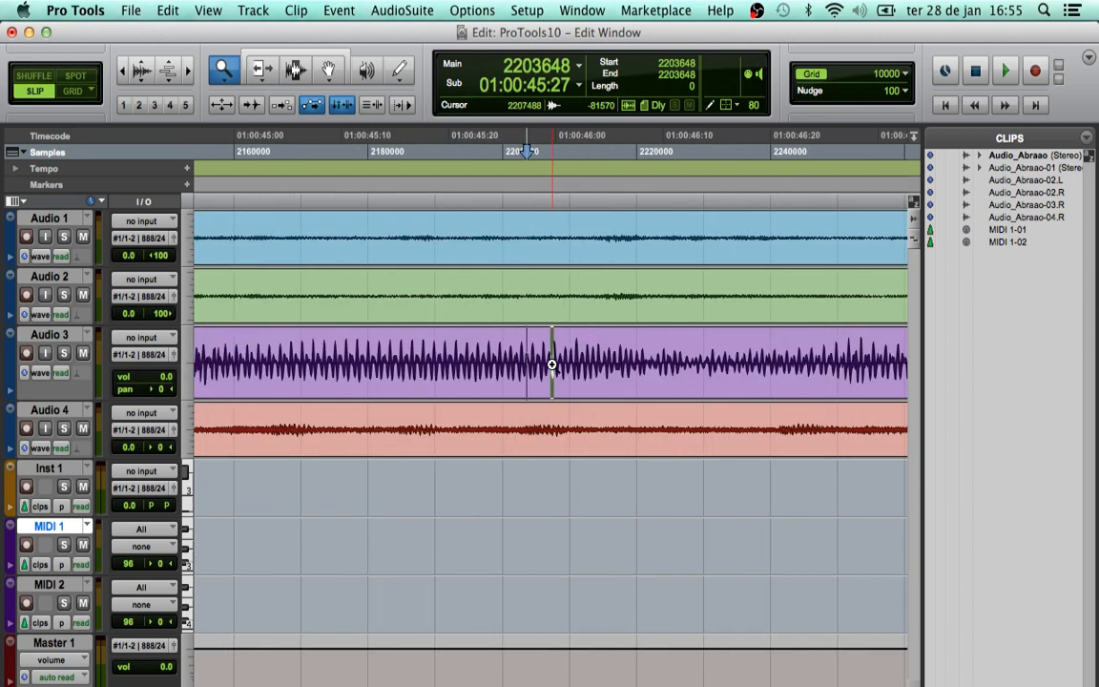
{"action": "left_click", "coordinate": [552, 364]}
{"action": "left_click", "coordinate": [552, 364]}
{"action": "left_click", "coordinate": [553, 364]}
{"action": "left_click", "coordinate": [554, 364]}
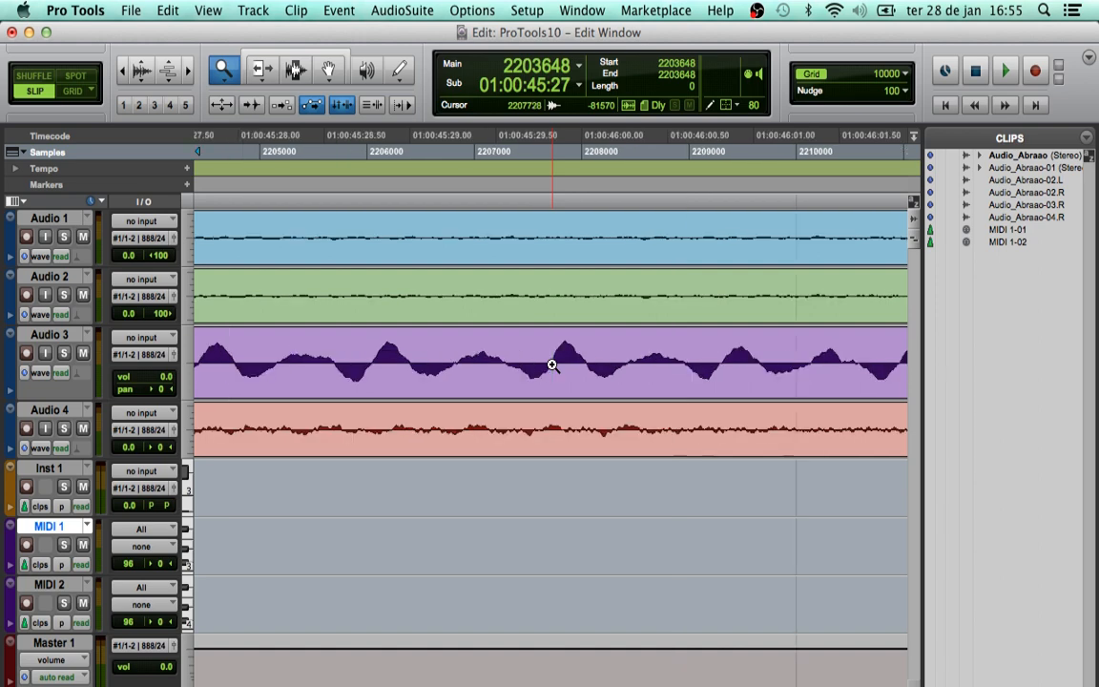
{"action": "left_click", "coordinate": [560, 364]}
{"action": "left_click", "coordinate": [563, 364]}
{"action": "left_click", "coordinate": [515, 352]}
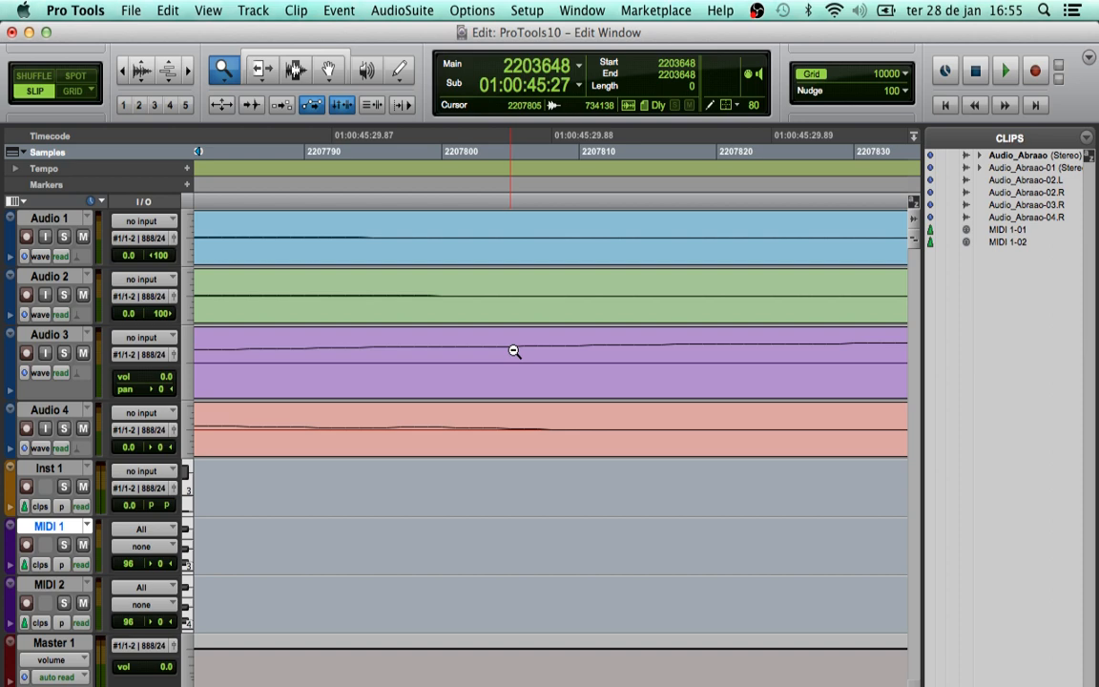
Step: Zoom back out from the sample-level view until the complete clips on all tracks can be examined
{"action": "left_click", "coordinate": [514, 351], "text": "alt"}
{"action": "left_click", "coordinate": [514, 350], "text": "alt"}
{"action": "left_click", "coordinate": [513, 350], "text": "alt"}
{"action": "left_click", "coordinate": [513, 350], "text": "alt"}
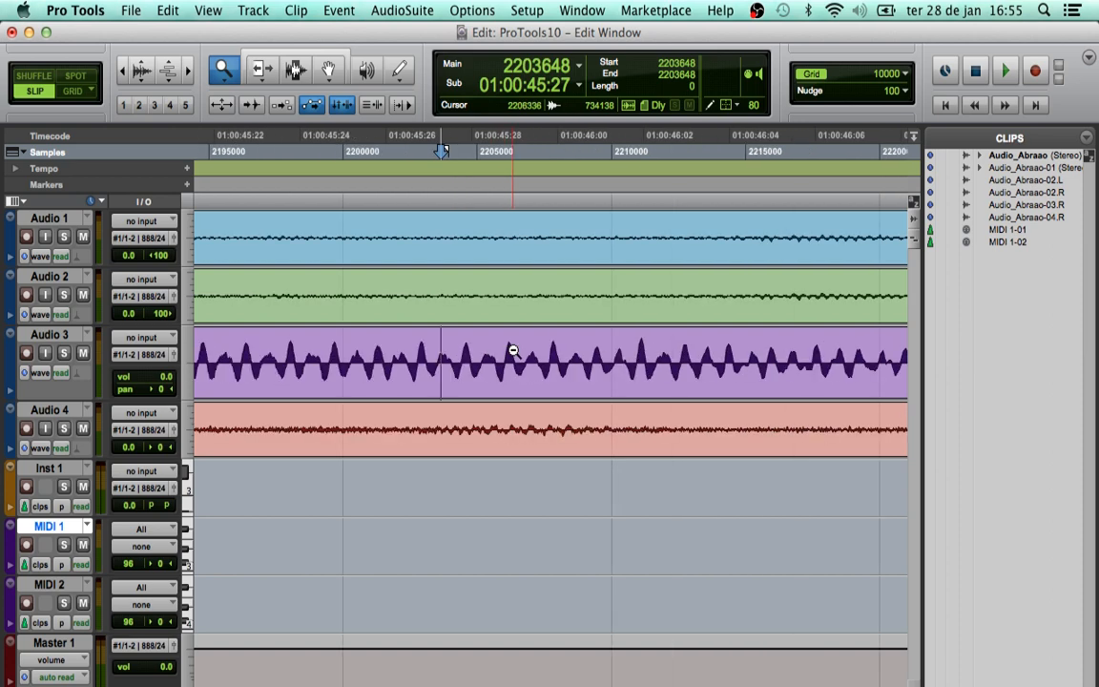
{"action": "left_click", "coordinate": [513, 350], "text": "alt"}
{"action": "left_click", "coordinate": [513, 350], "text": "alt"}
{"action": "left_click", "coordinate": [513, 350], "text": "alt"}
{"action": "left_click", "coordinate": [513, 350], "text": "alt"}
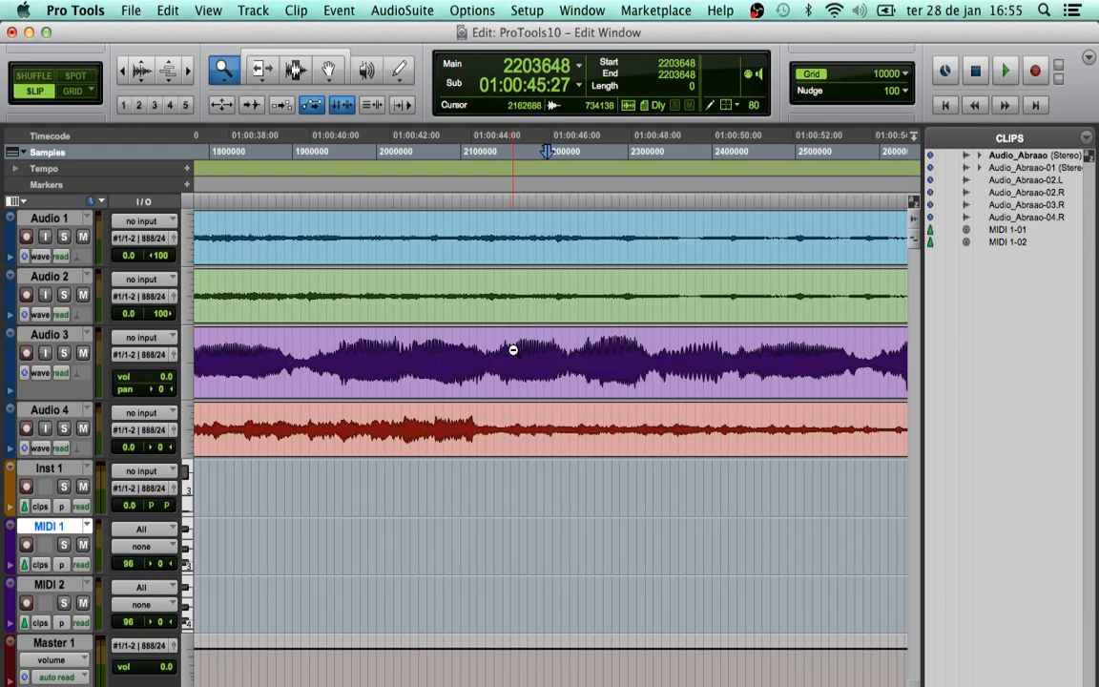
{"action": "left_click", "coordinate": [513, 350], "text": "alt"}
{"action": "left_click", "coordinate": [513, 350], "text": "alt"}
{"action": "left_click", "coordinate": [513, 350], "text": "alt"}
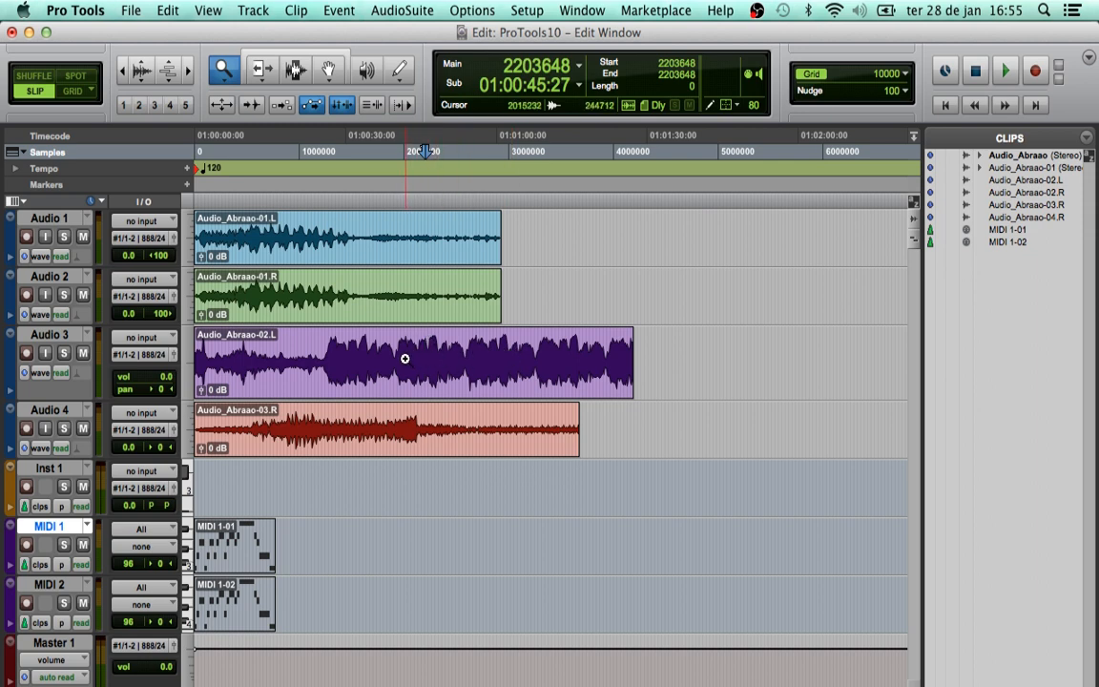
Step: Zoom to the Audio 3 range from about 1.9 to 2.57 million samples, magnify a smaller portion, and return to the full view
{"action": "left_click_drag", "start_coordinate": [398, 345], "coordinate": [464, 345]}
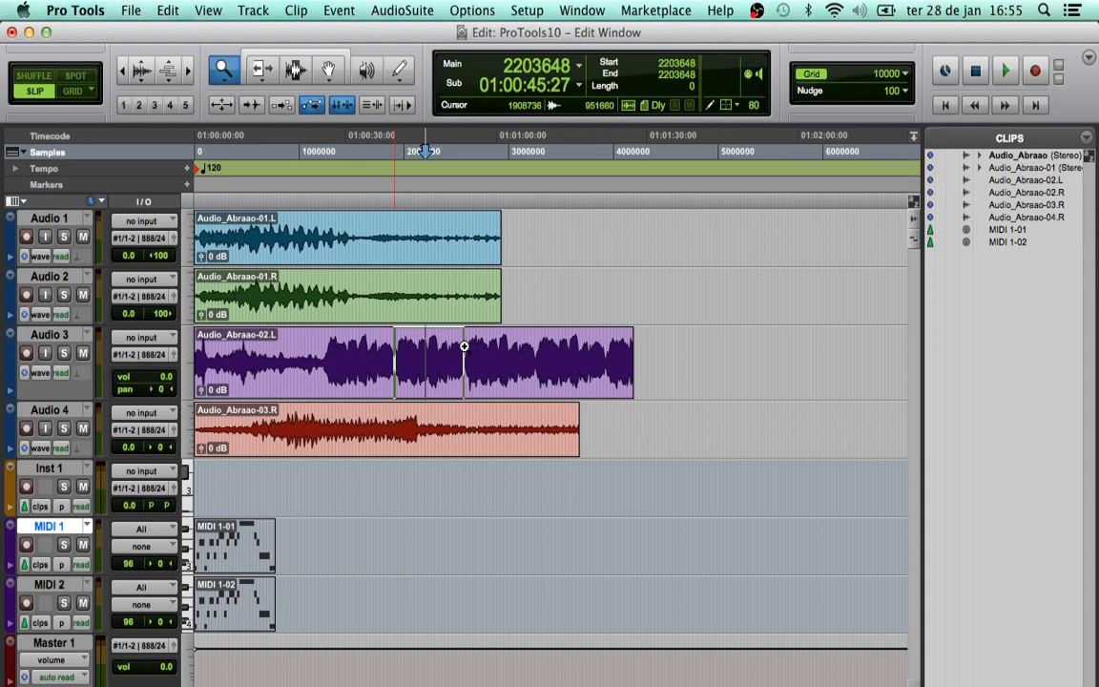
{"action": "left_click_drag", "start_coordinate": [463, 346], "coordinate": [464, 345]}
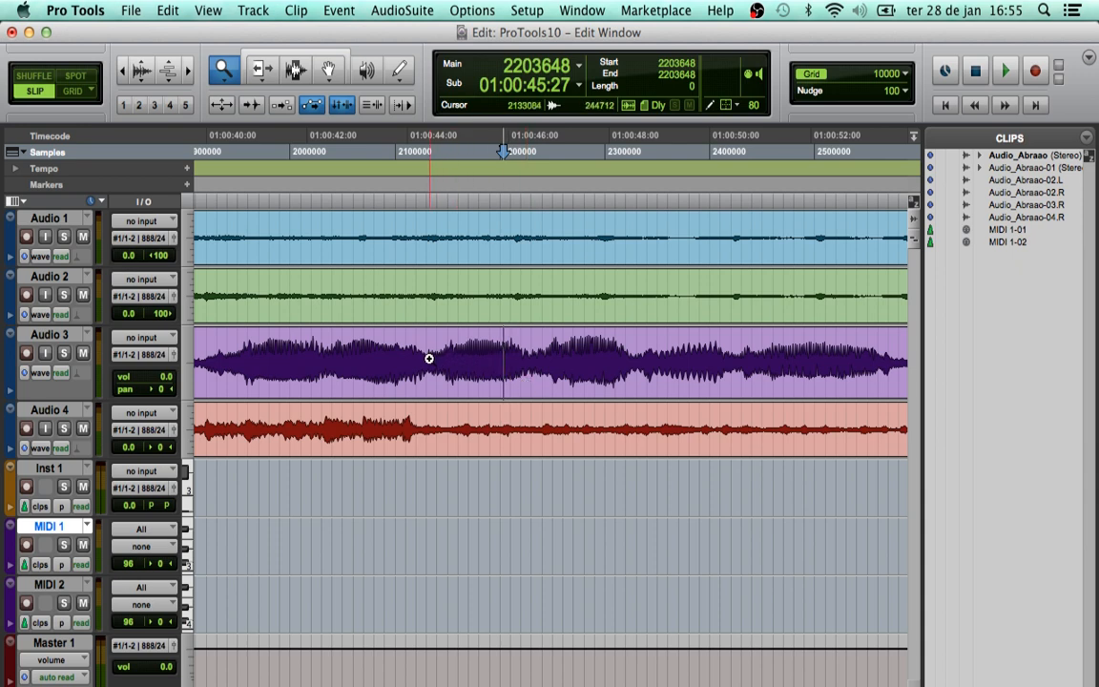
{"action": "left_click_drag", "start_coordinate": [430, 358], "coordinate": [531, 364]}
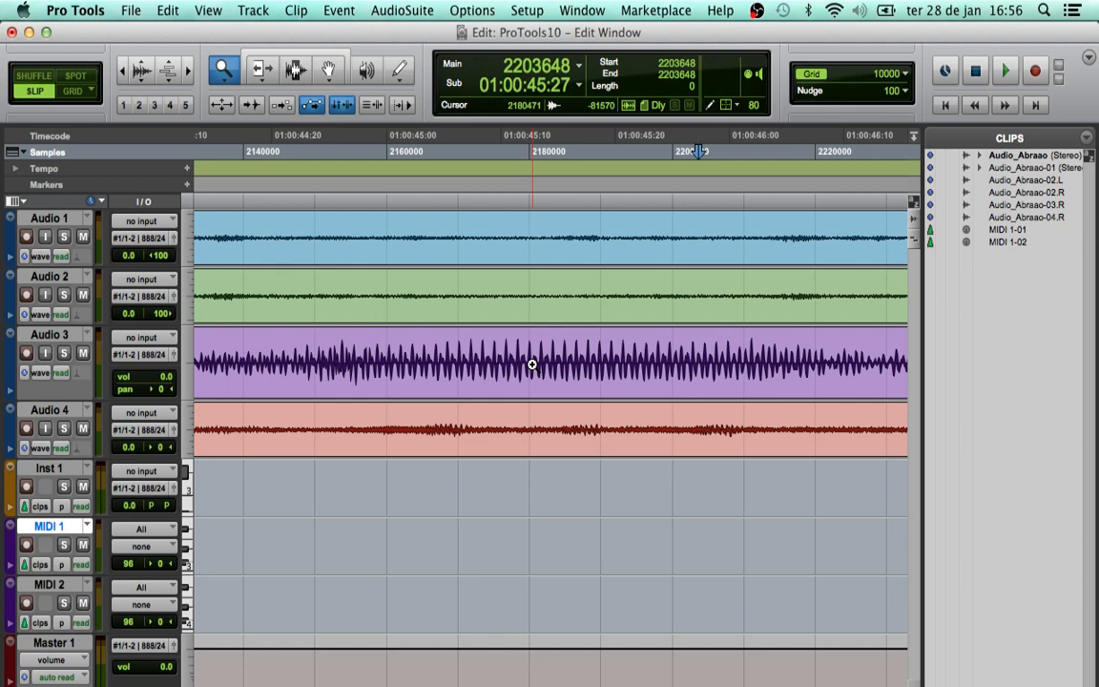
{"action": "left_click", "coordinate": [531, 364], "text": "alt"}
{"action": "left_click", "coordinate": [529, 364], "text": "alt"}
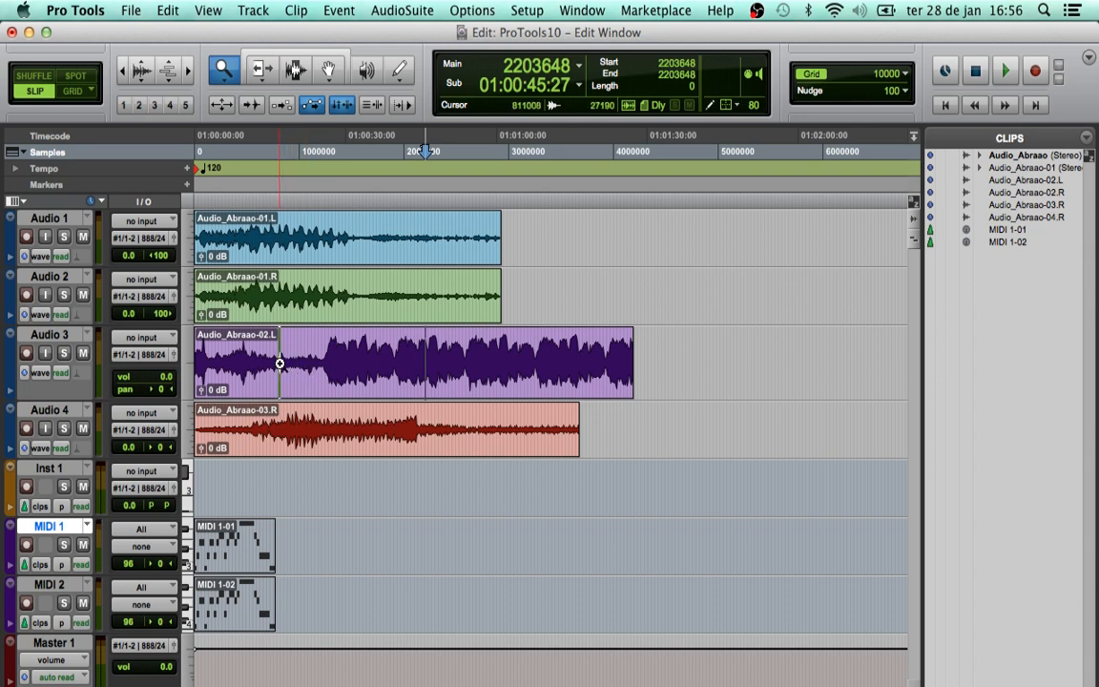
Step: Zoom to the quiet Audio 3 passage from about 811000 to 1225000 samples, magnify it further, and return to the full view
{"action": "left_click_drag", "start_coordinate": [280, 366], "coordinate": [324, 366]}
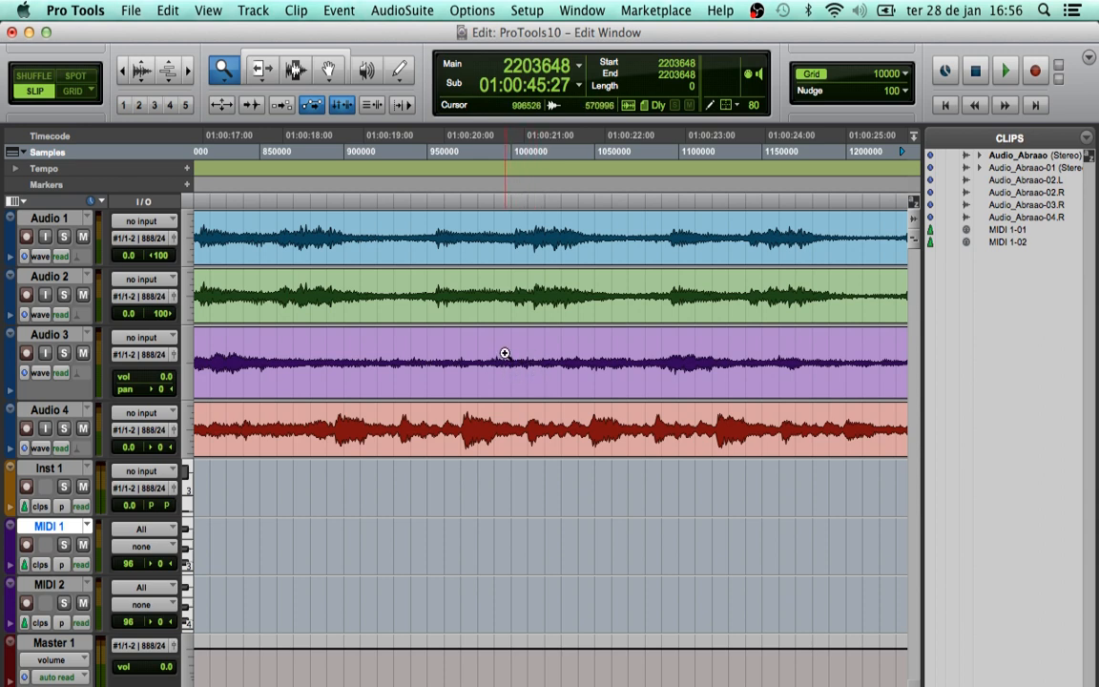
{"action": "left_click_drag", "start_coordinate": [515, 370], "coordinate": [530, 374]}
{"action": "left_click_drag", "start_coordinate": [532, 371], "coordinate": [532, 371]}
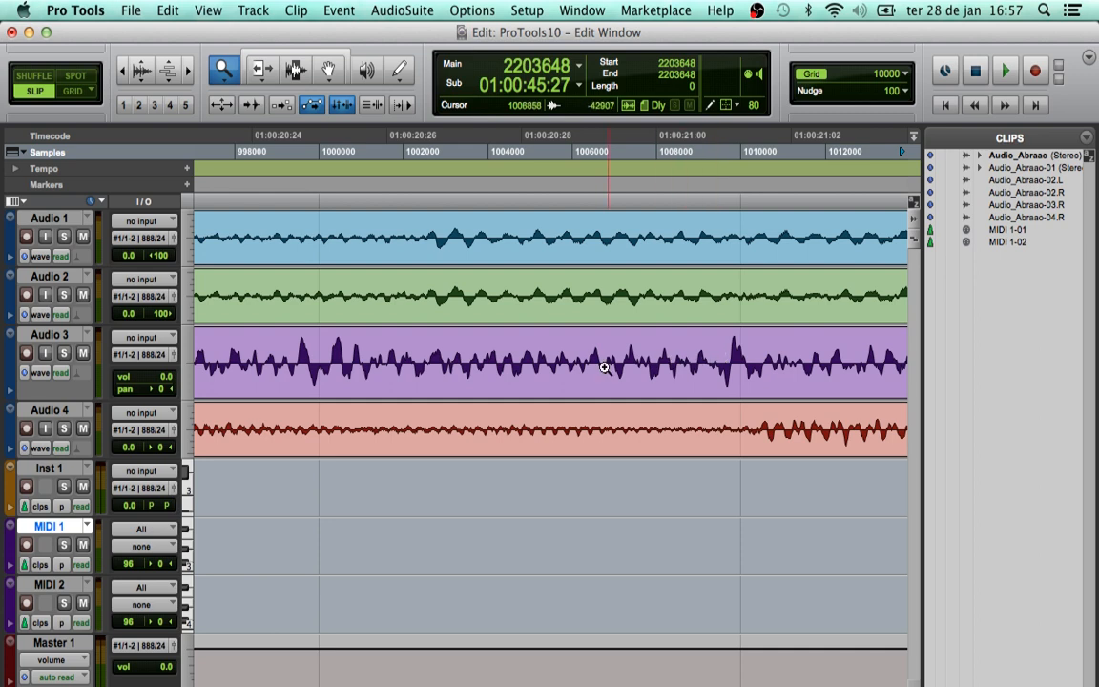
{"action": "left_click", "coordinate": [557, 367], "text": "alt"}
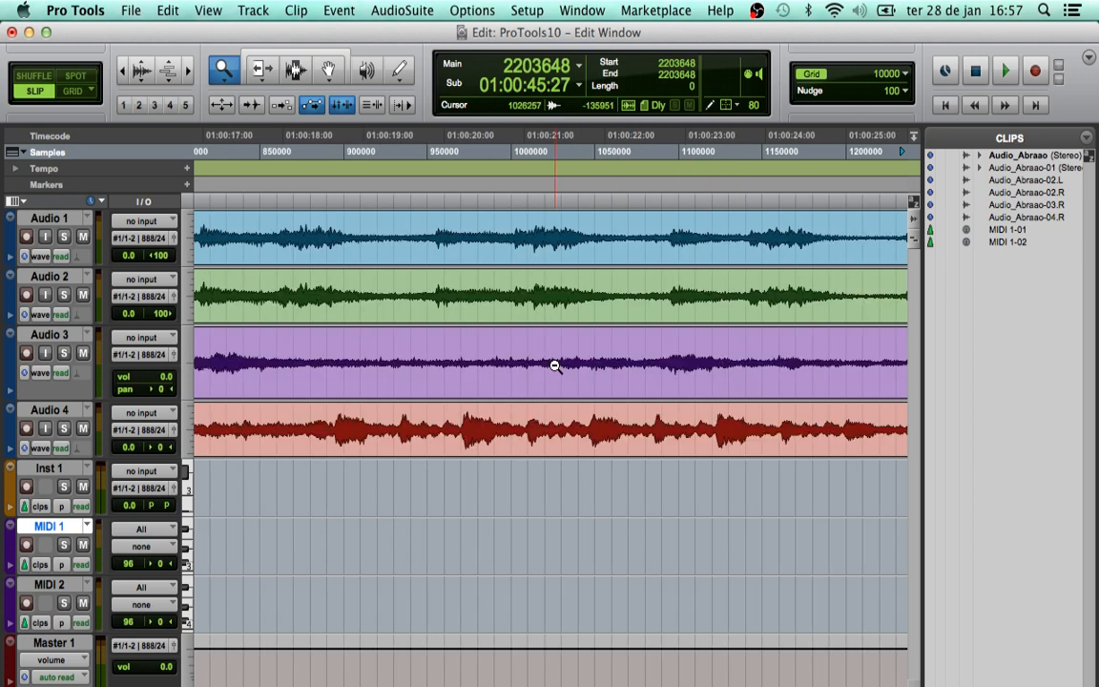
{"action": "left_click", "coordinate": [554, 365], "text": "alt"}
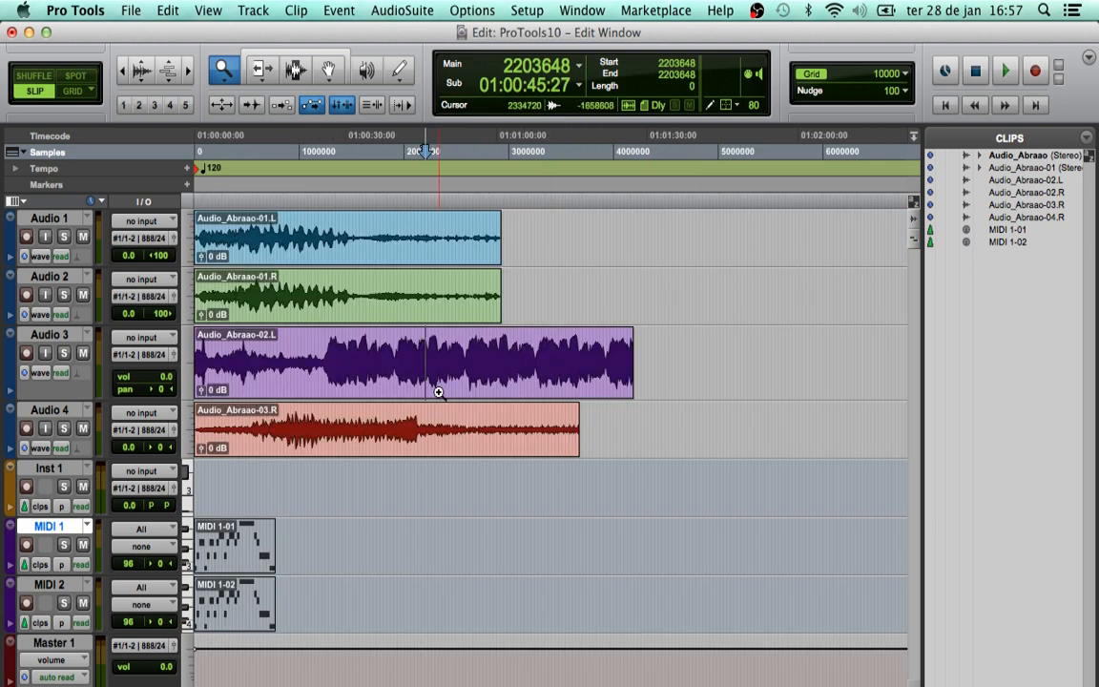
Step: Trim both ends of the Audio 3 clip with the Trimmer so it spans samples 1220608 to 3293184
{"action": "left_click", "coordinate": [262, 74]}
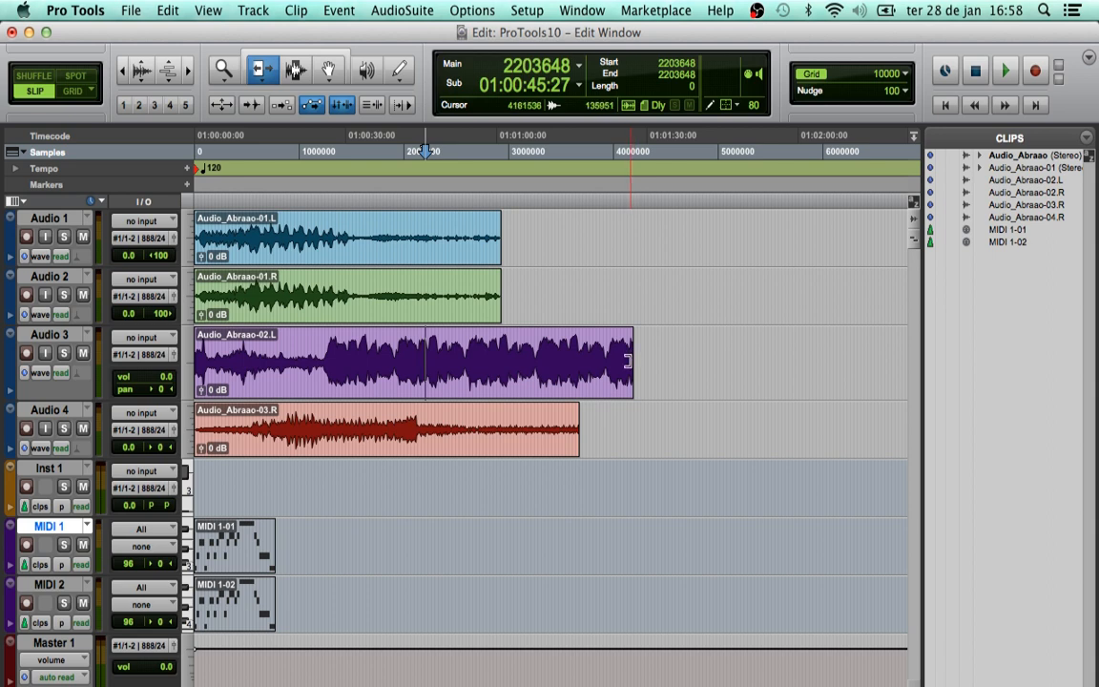
{"action": "left_click_drag", "start_coordinate": [627, 360], "coordinate": [537, 377]}
{"action": "left_click_drag", "start_coordinate": [197, 361], "coordinate": [323, 361]}
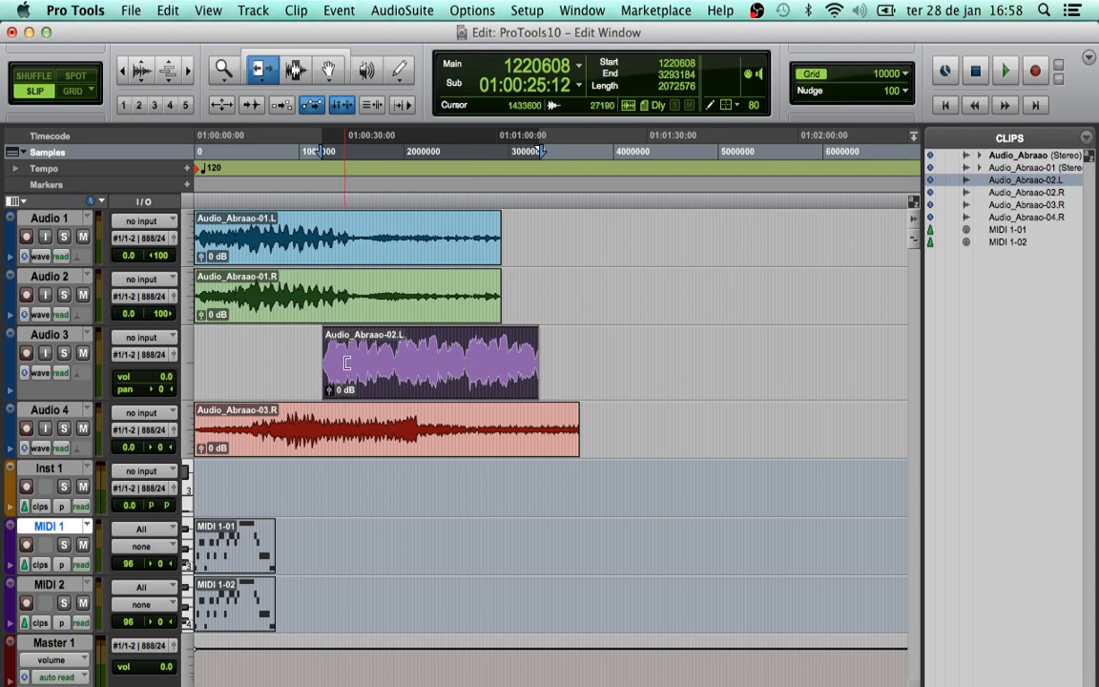
Step: Extend the Audio 3 clip's start back to sample 0 and its end to sample 3694592
{"action": "left_click_drag", "start_coordinate": [325, 360], "coordinate": [181, 360]}
{"action": "left_click_drag", "start_coordinate": [535, 359], "coordinate": [580, 359]}
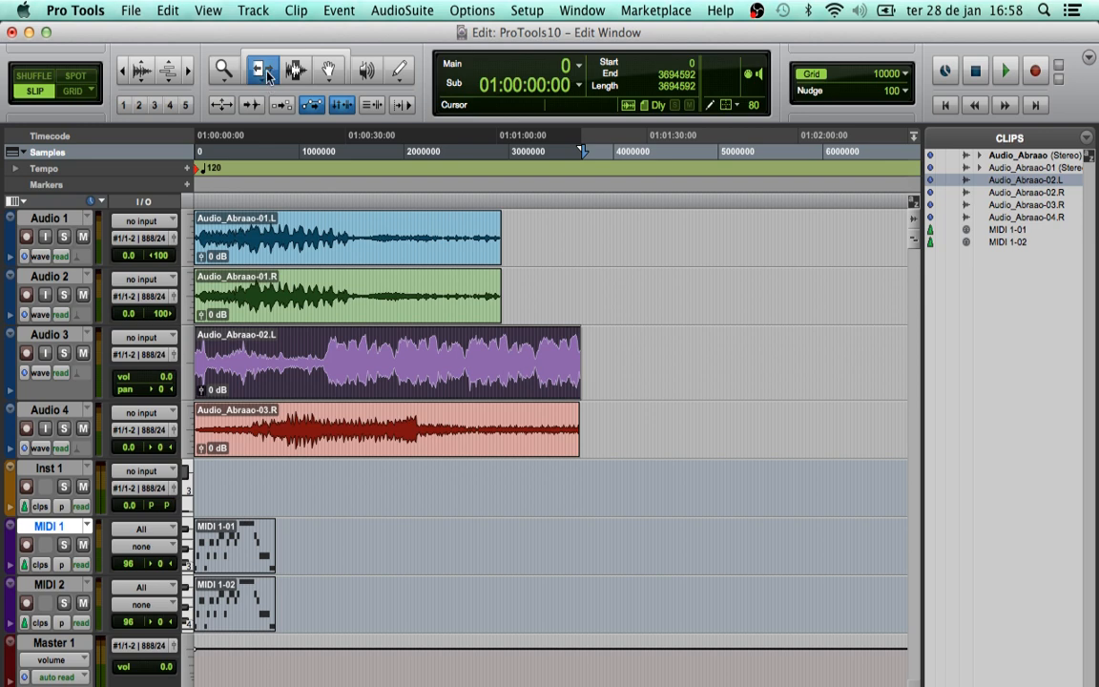
Step: Place the edit cursor at successive points along the Audio 3 clip with the Selector, and play briefly from sample 3031040
{"action": "left_click", "coordinate": [296, 73]}
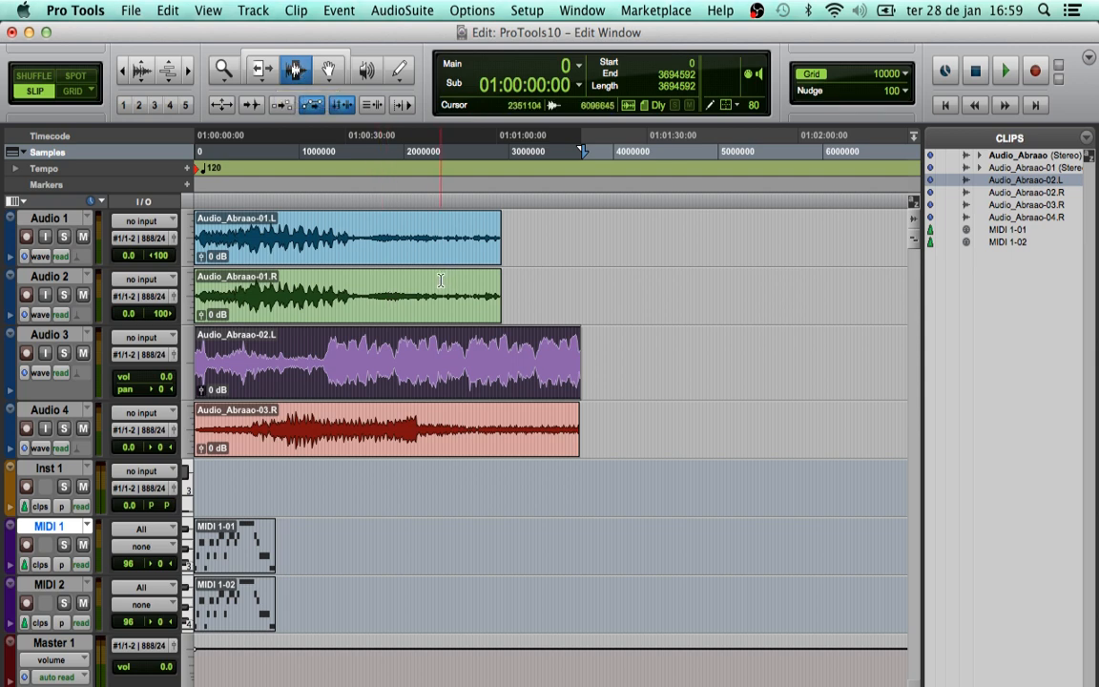
{"action": "left_click", "coordinate": [358, 355]}
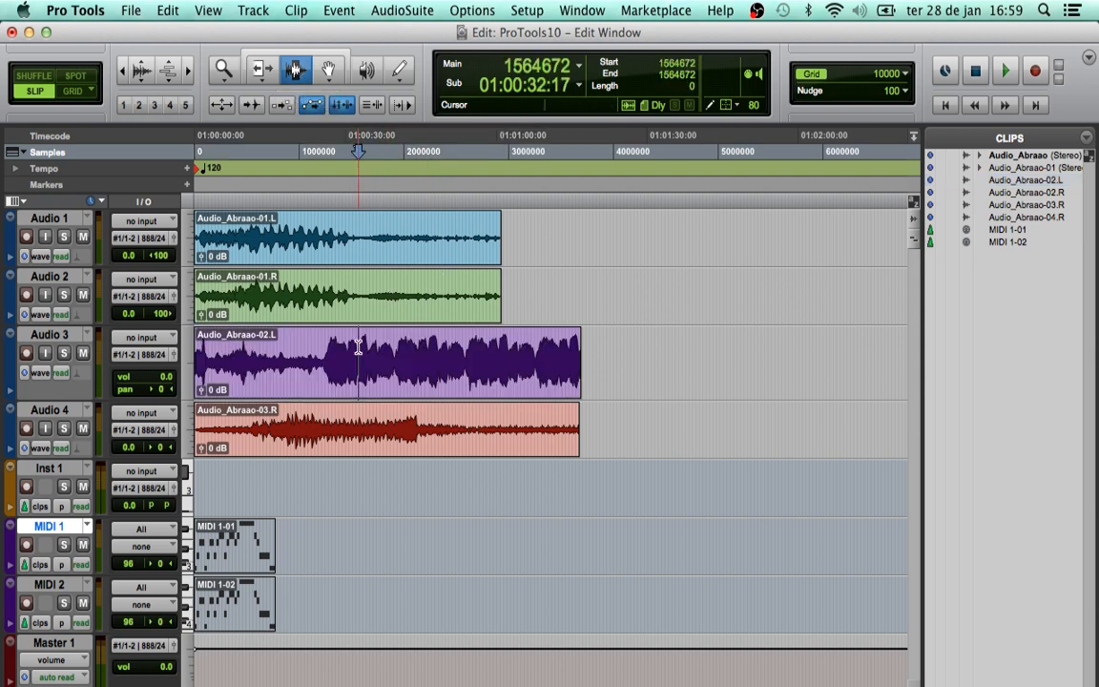
{"action": "left_click", "coordinate": [400, 351]}
{"action": "left_click", "coordinate": [434, 353]}
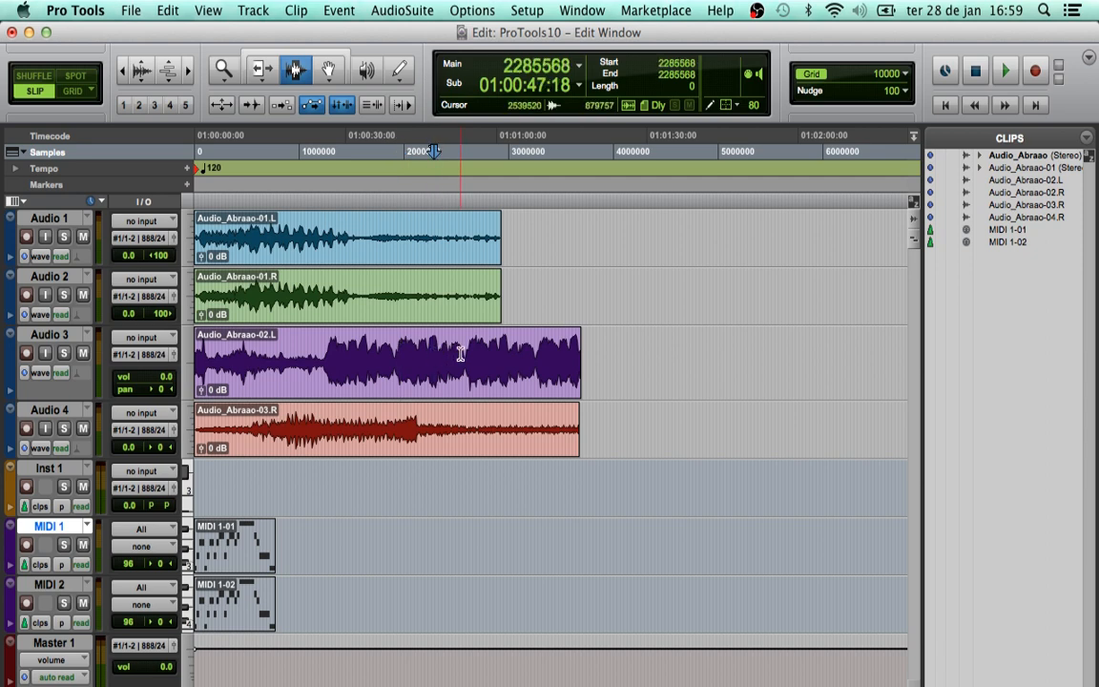
{"action": "left_click", "coordinate": [461, 354]}
{"action": "left_click", "coordinate": [490, 357]}
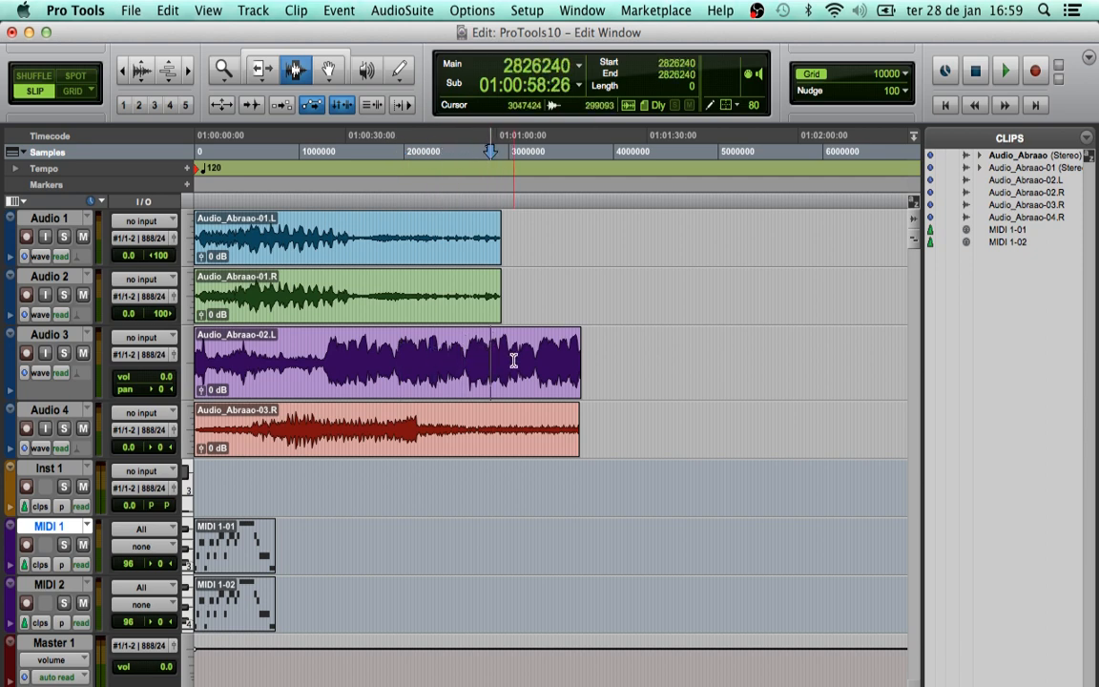
{"action": "left_click", "coordinate": [512, 360]}
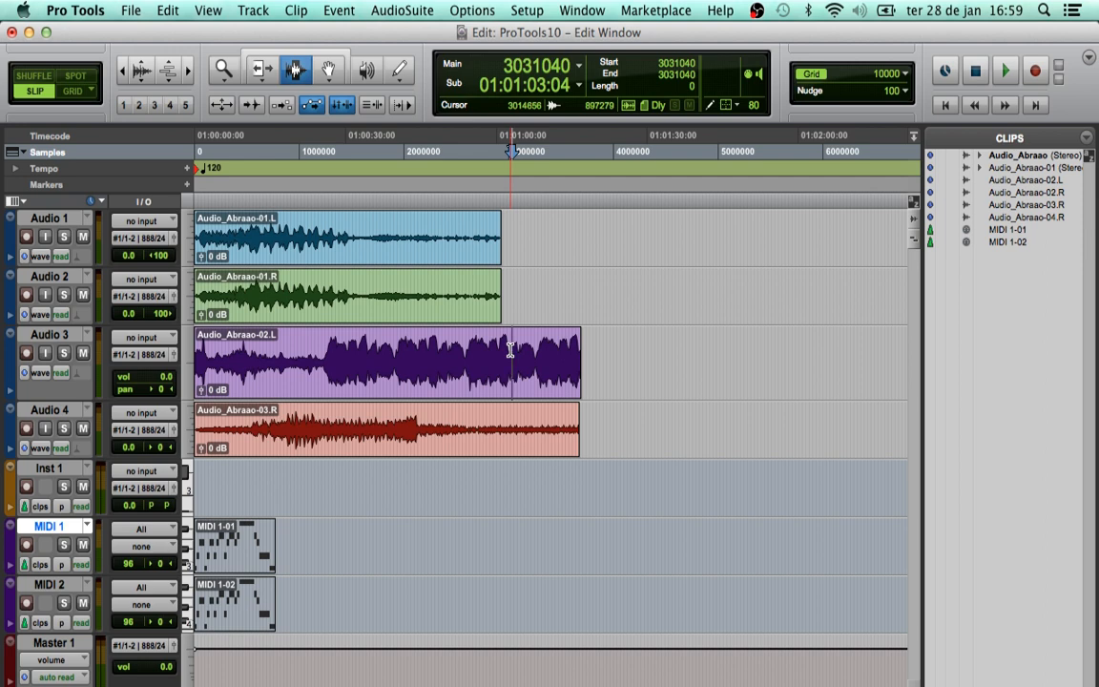
{"action": "key", "text": "space"}
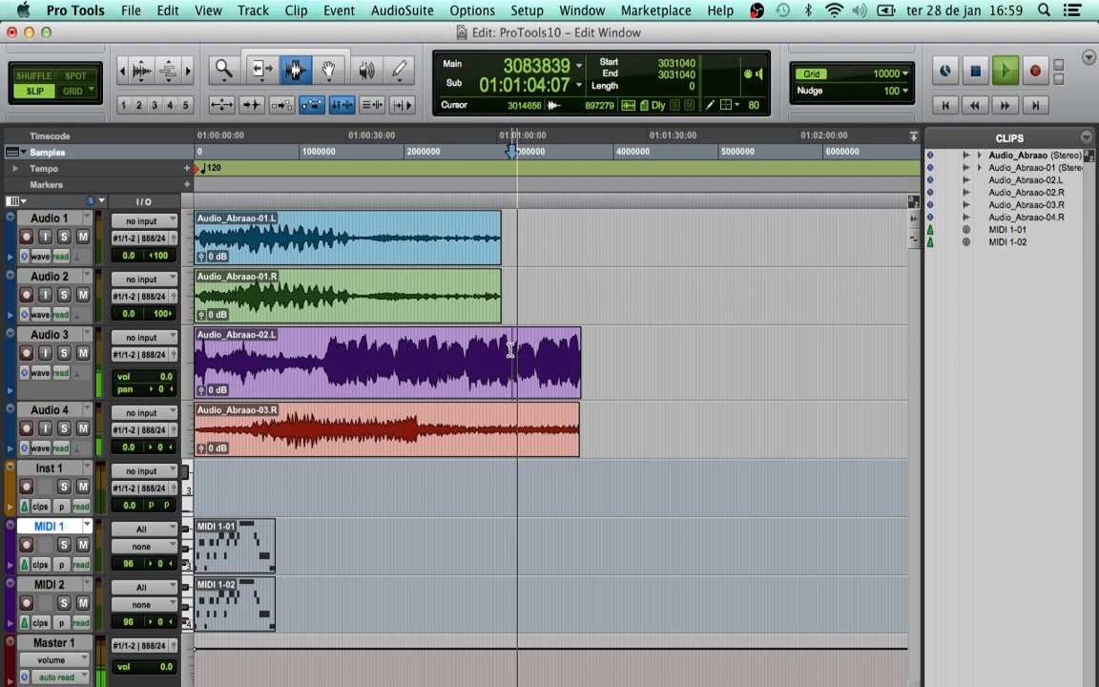
{"action": "key", "text": "space"}
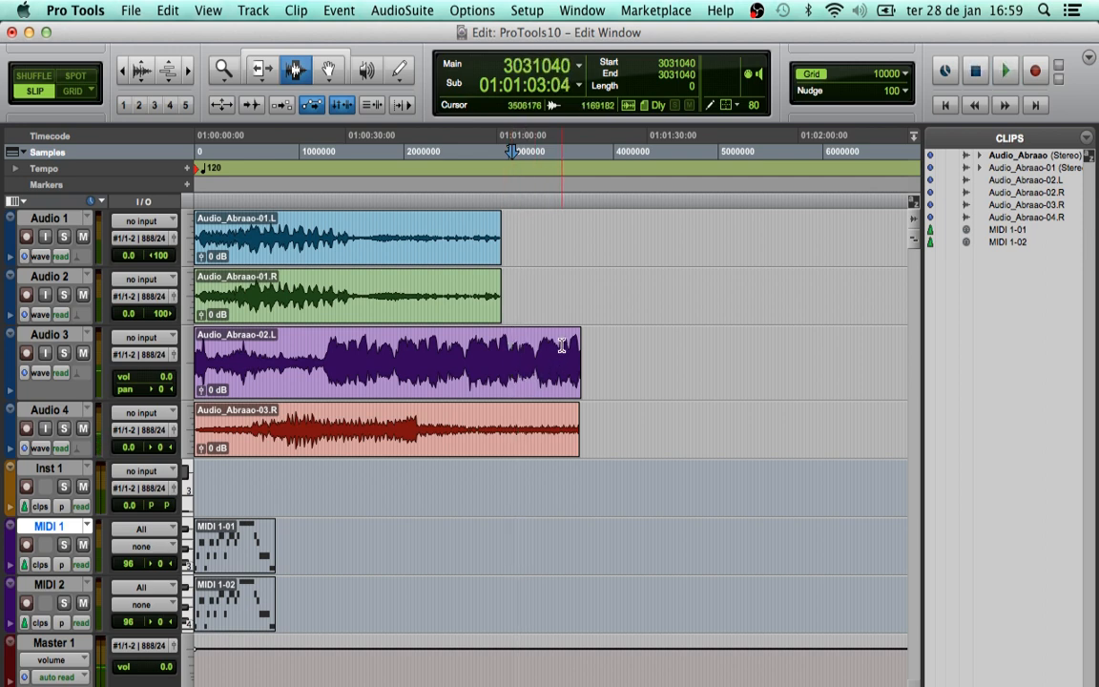
Step: Place the edit cursor at sample 3497984 near the end of the Audio 3 clip and play briefly from there
{"action": "left_click", "coordinate": [561, 345]}
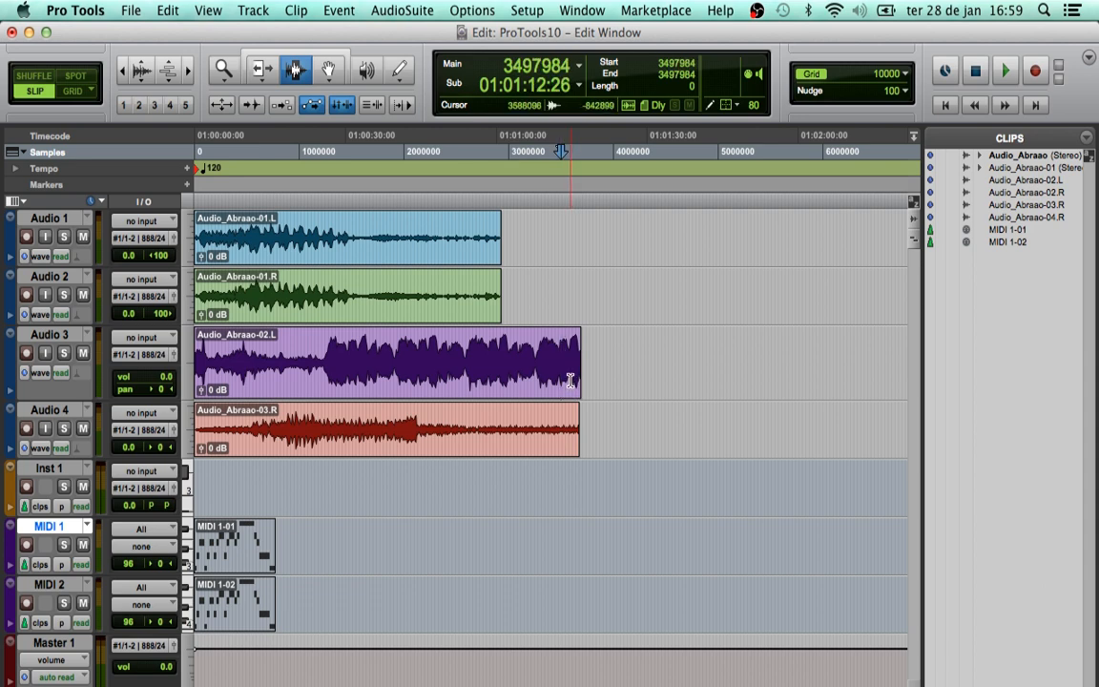
{"action": "key", "text": "space"}
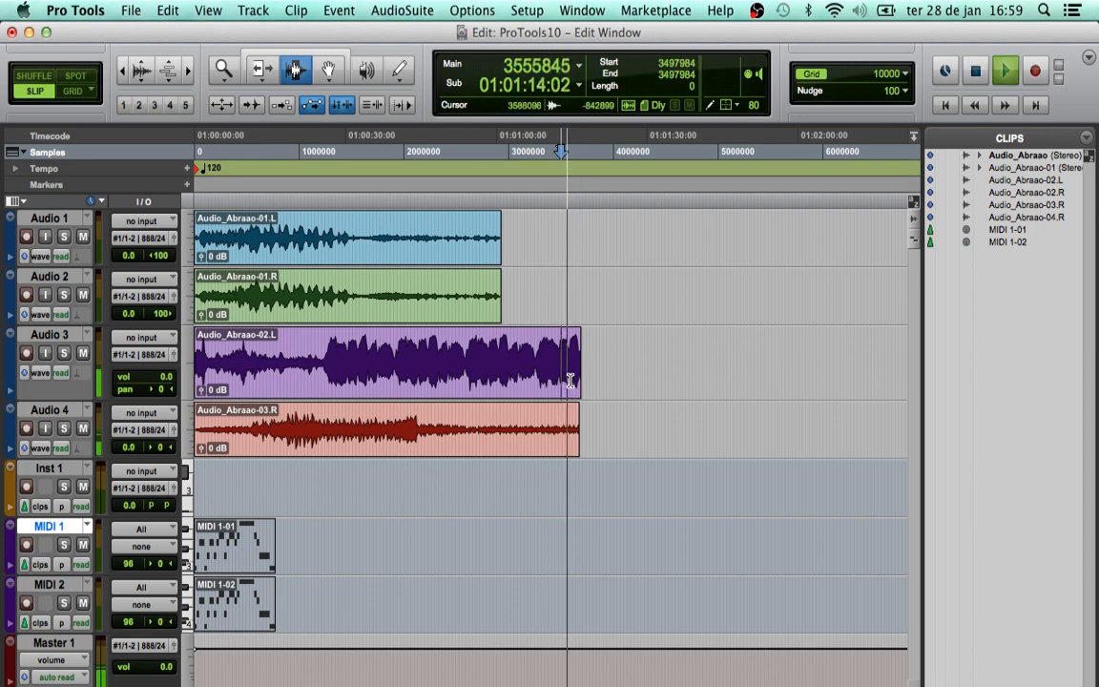
{"action": "key", "text": "space"}
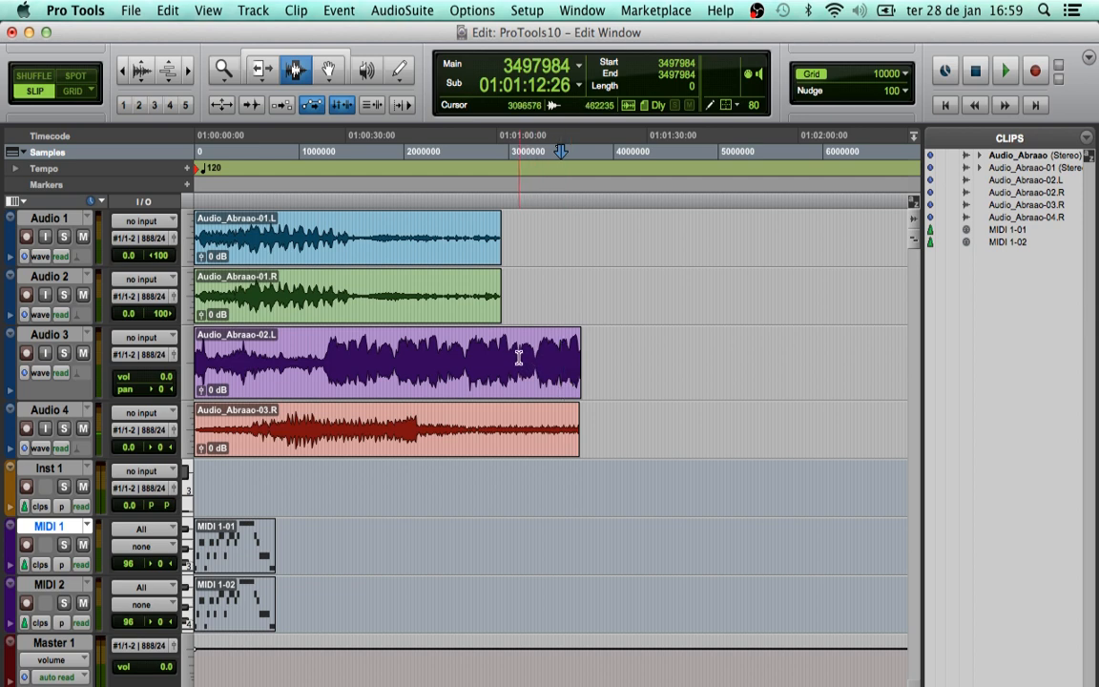
Step: Select the Audio 3 range from sample 3080192 to 3268608 and play only that selection
{"action": "left_click_drag", "start_coordinate": [518, 355], "coordinate": [536, 358]}
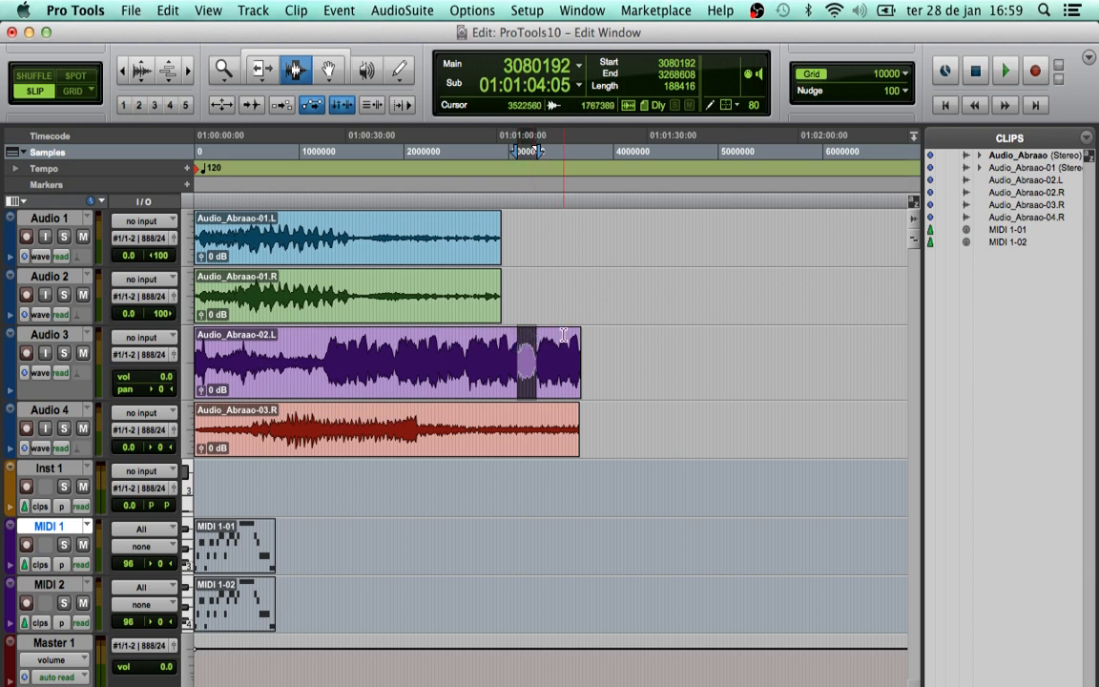
{"action": "key", "text": "space"}
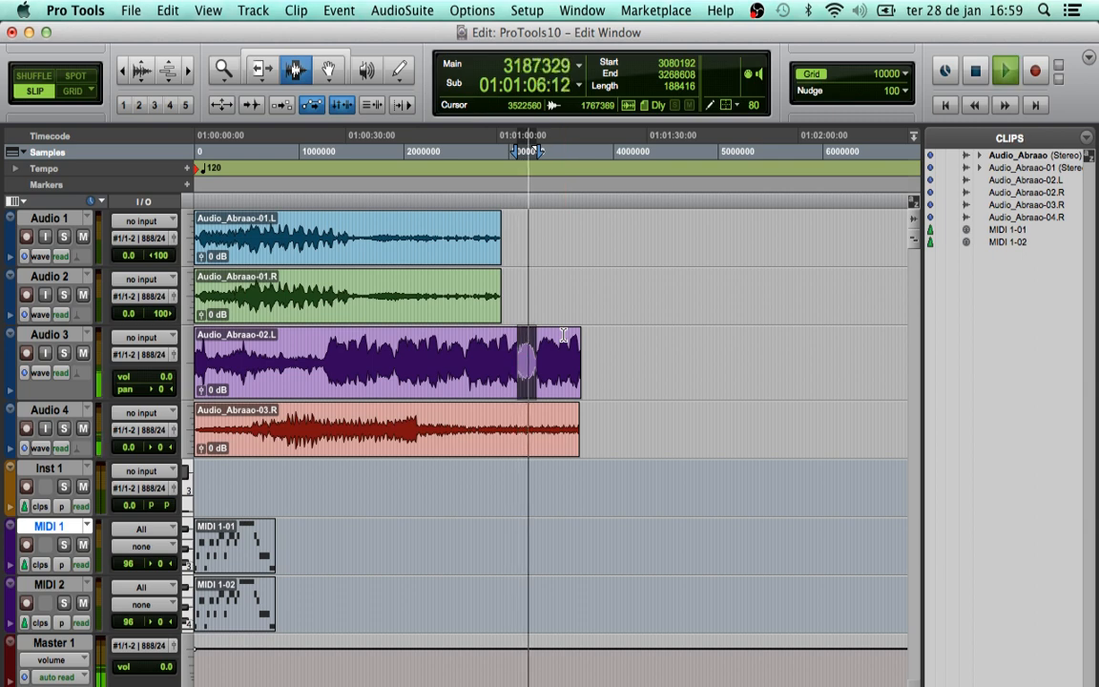
{"action": "key", "text": "space"}
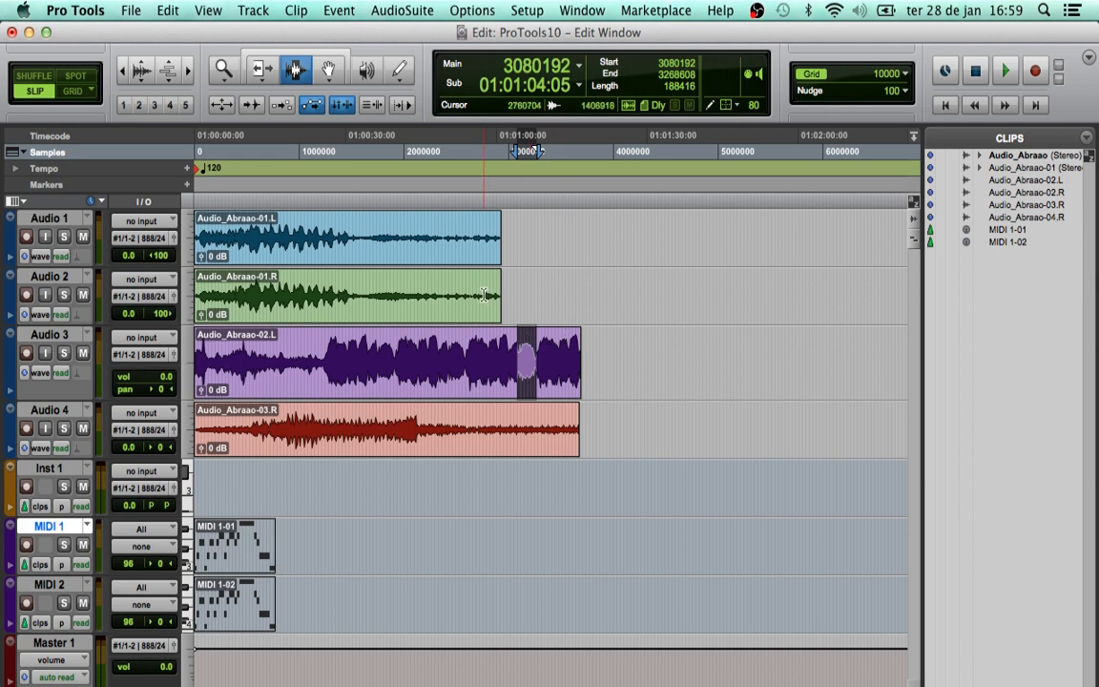
Step: Select the loud Audio 3 passage from sample 1220608 to 2580480
{"action": "left_click", "coordinate": [492, 355]}
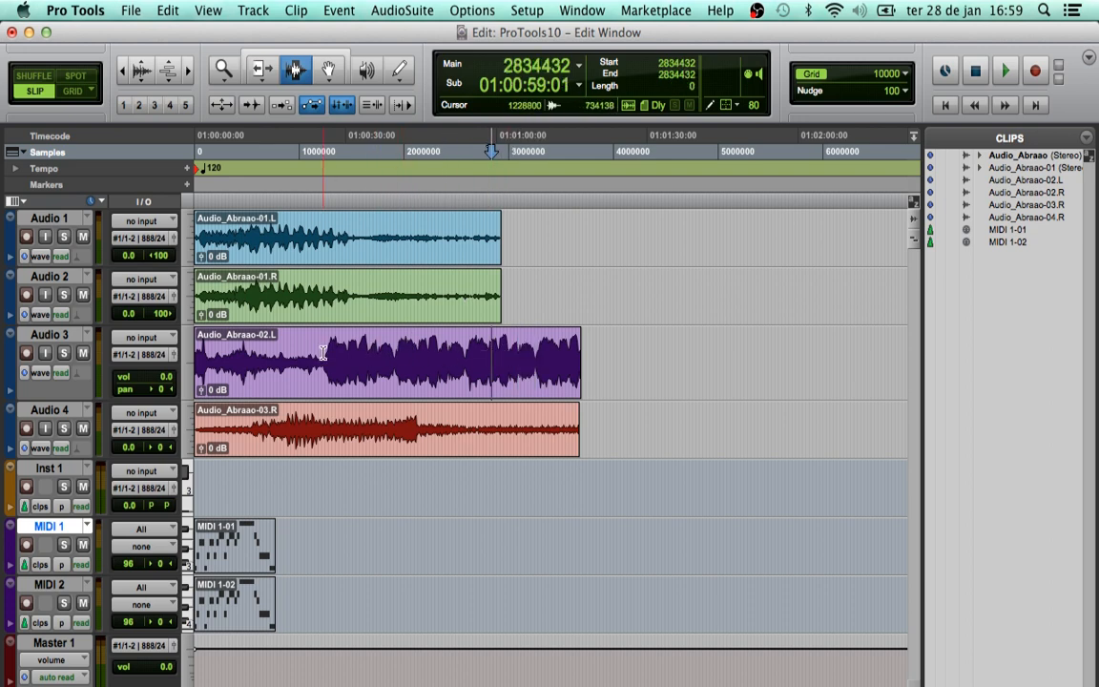
{"action": "left_click_drag", "start_coordinate": [323, 353], "coordinate": [393, 356]}
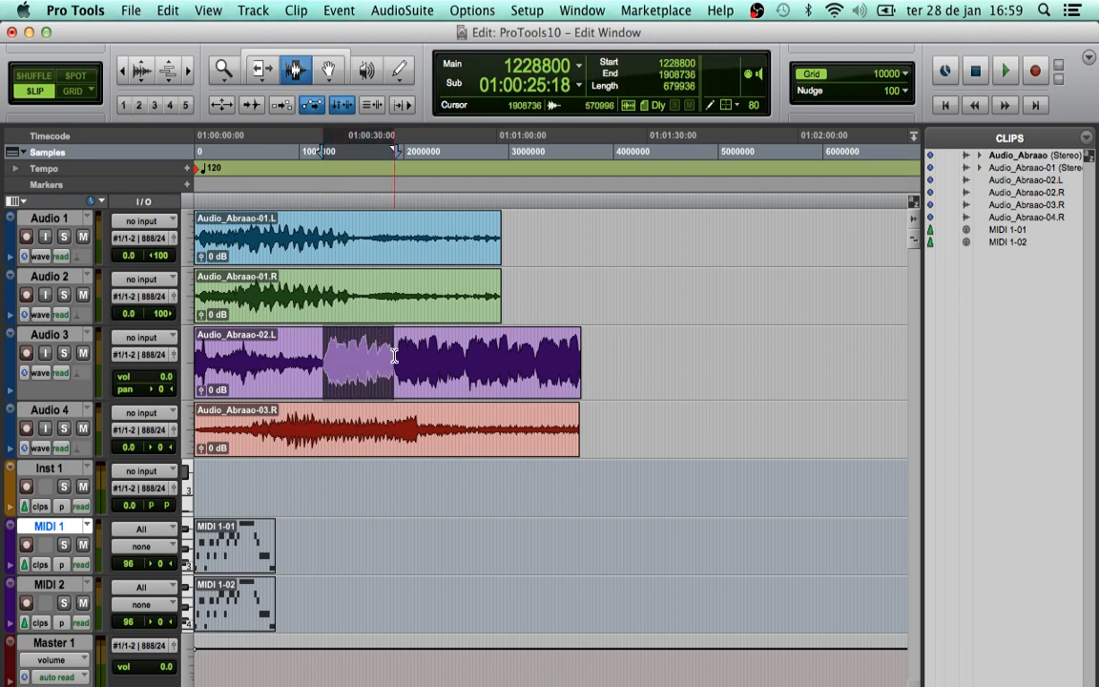
{"action": "left_click", "coordinate": [355, 359]}
{"action": "left_click_drag", "start_coordinate": [322, 358], "coordinate": [464, 372]}
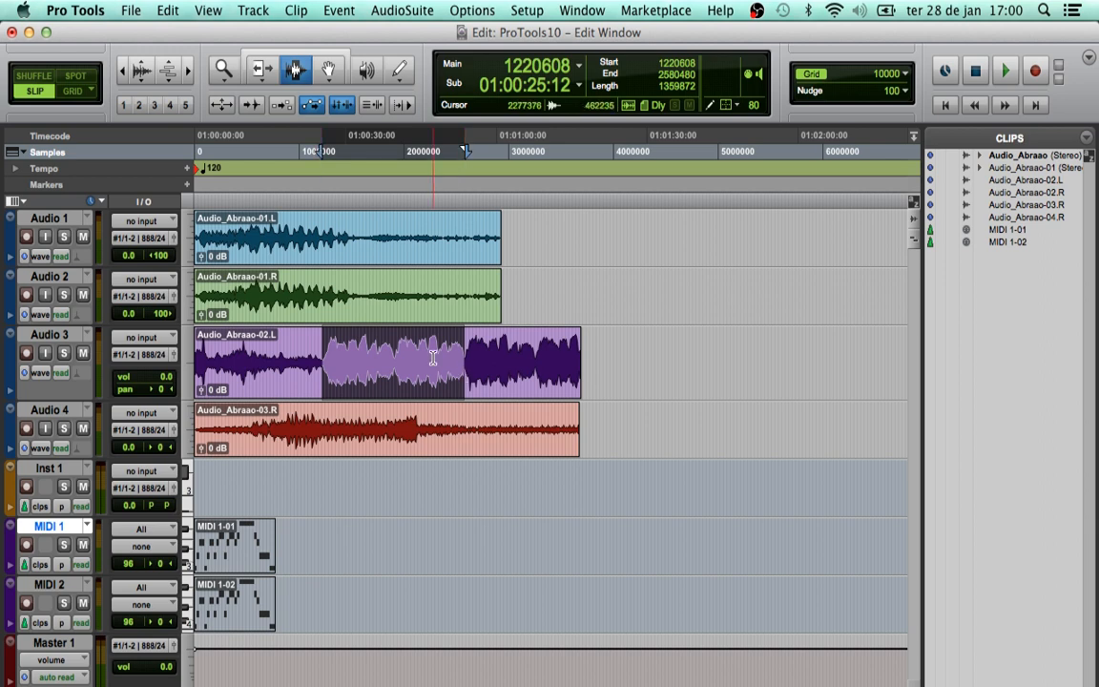
Step: Place the edit cursor at sample 1220608 on Audio 3 and extend the selection from there to sample 2588672
{"action": "left_click", "coordinate": [355, 339]}
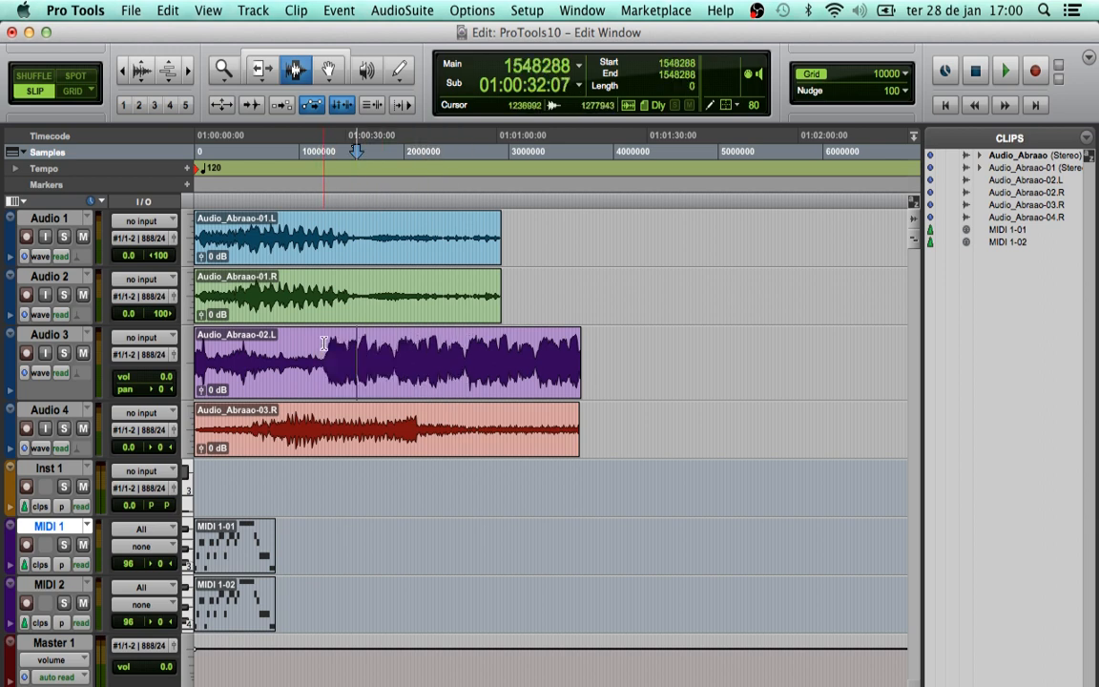
{"action": "left_click", "coordinate": [322, 343]}
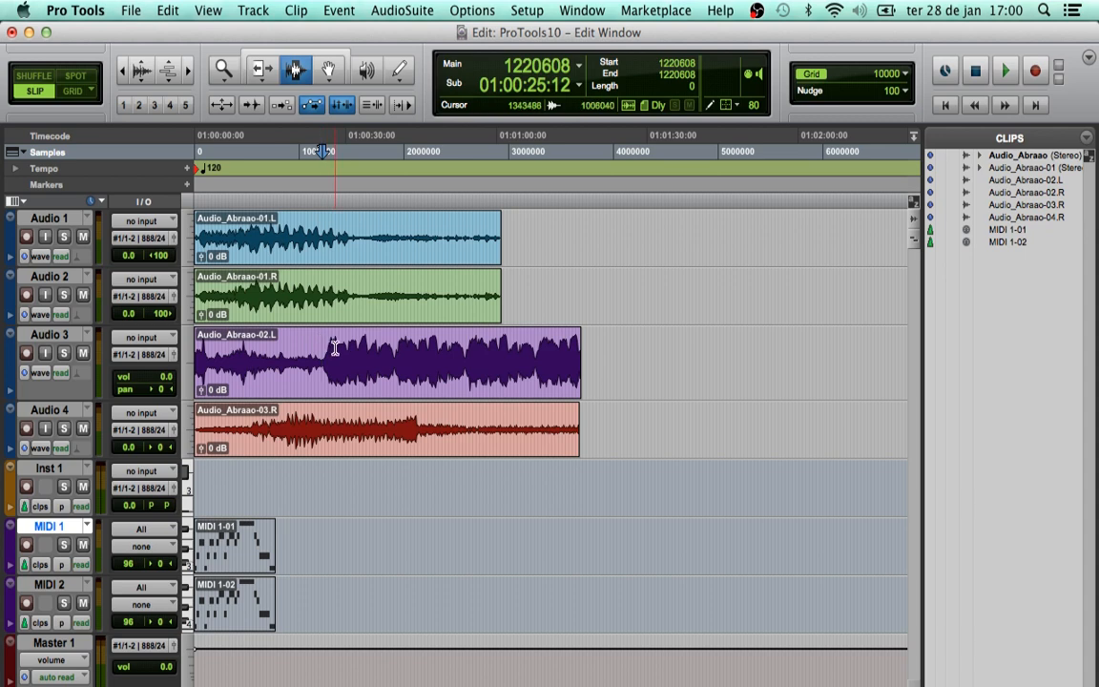
{"action": "left_click", "coordinate": [466, 339], "text": "shift"}
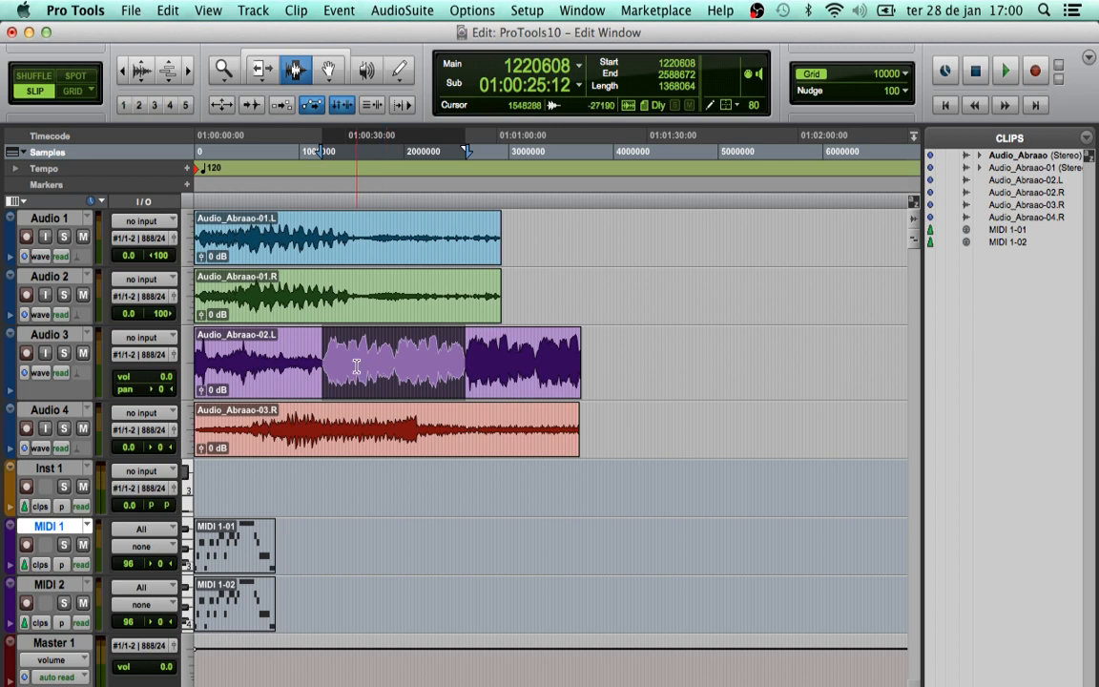
Step: Extend the Audio 3 selection's start back to sample 794624 and readjust its end to sample 2572288
{"action": "left_click", "coordinate": [278, 362], "text": "shift"}
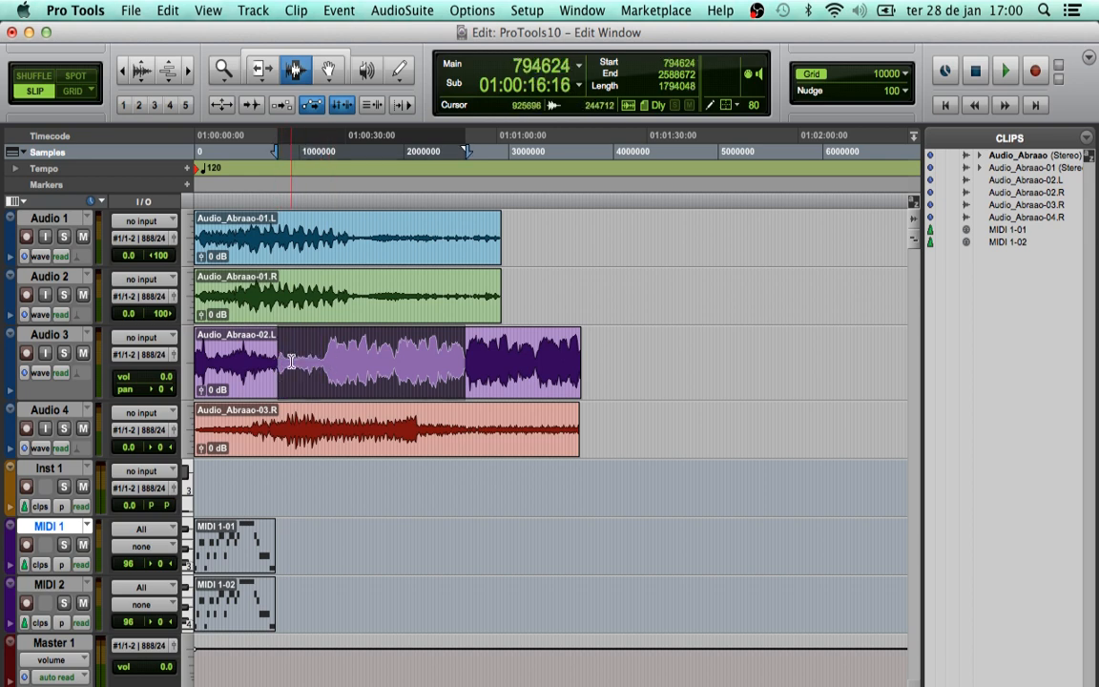
{"action": "left_click", "coordinate": [535, 359], "text": "shift"}
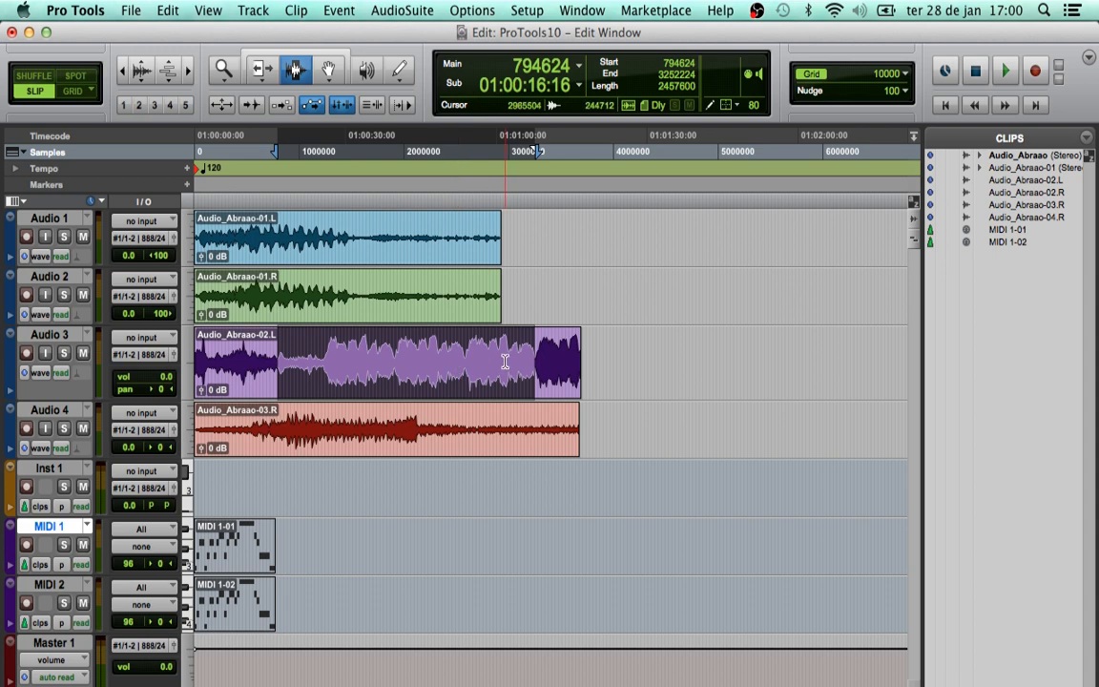
{"action": "left_click", "coordinate": [485, 359], "text": "shift"}
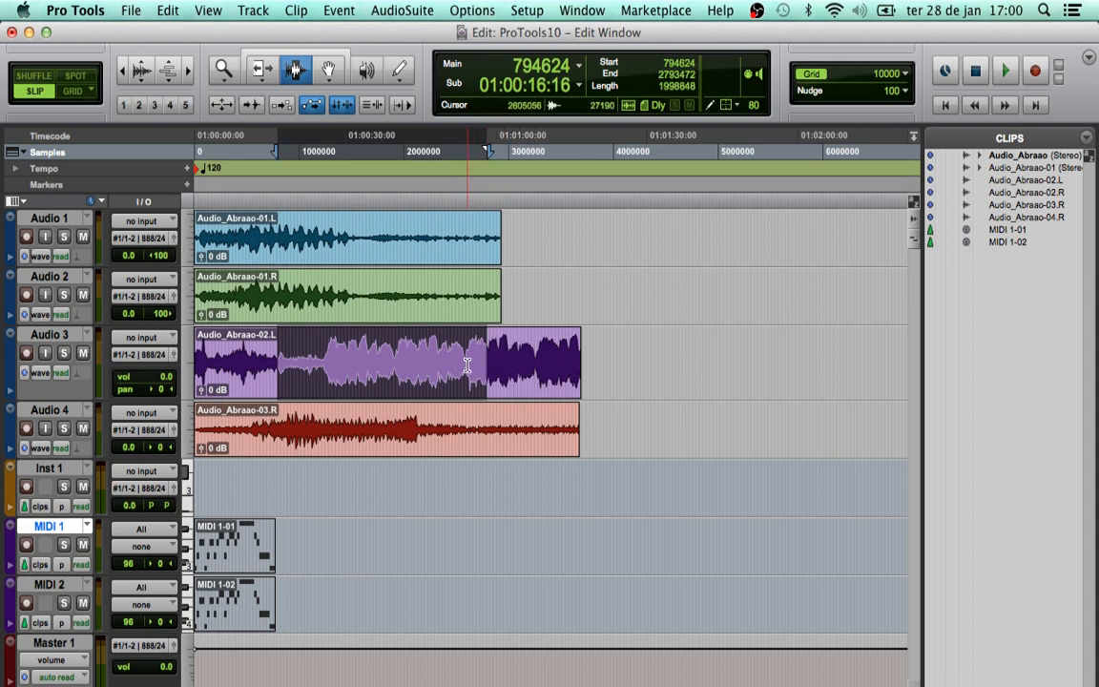
{"action": "left_click", "coordinate": [466, 365], "text": "shift"}
{"action": "left_click", "coordinate": [455, 365], "text": "shift"}
{"action": "left_click", "coordinate": [463, 365], "text": "shift"}
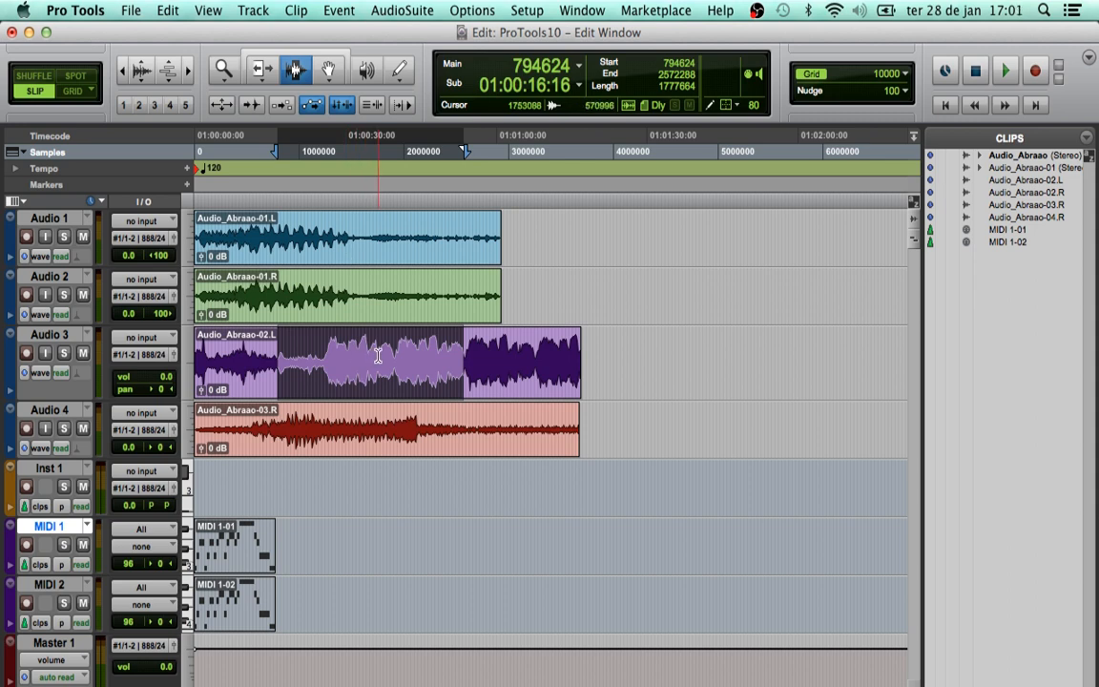
Step: Extend the Audio 3 range selection to the same range on Audio 2, Audio 1 and Audio 4
{"action": "key", "text": "shift+p"}
{"action": "key", "text": "shift+p"}
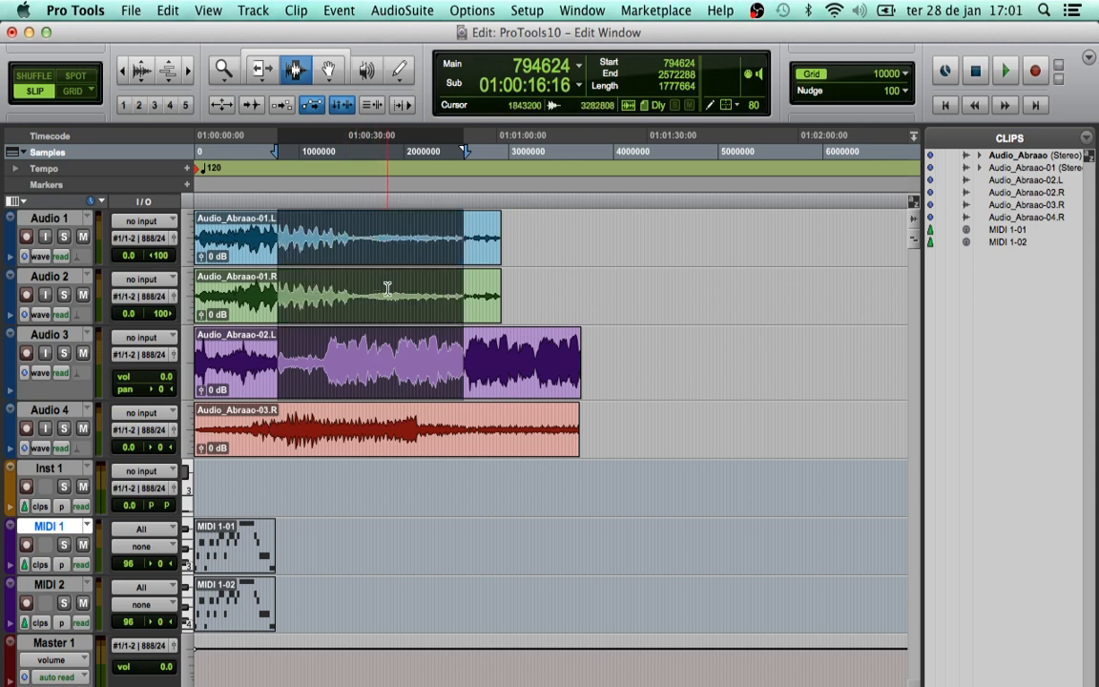
{"action": "key", "text": "shift+semicolon"}
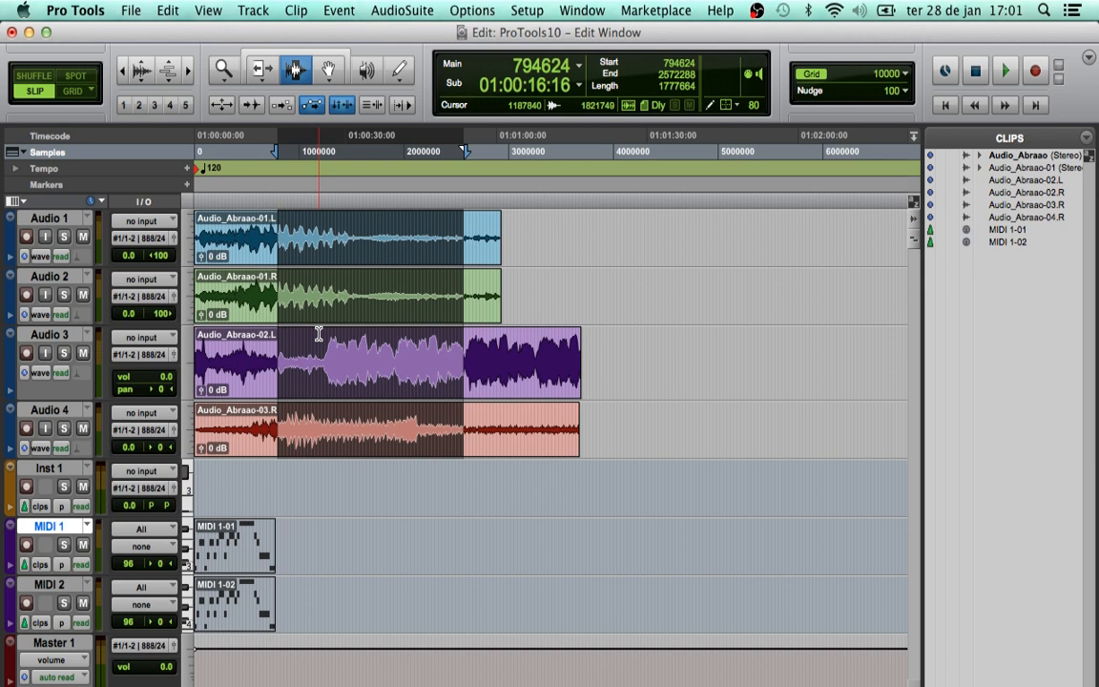
Step: Clear the range selection with the Grabber and select whole audio clips one at a time, finishing with the Audio 4 clip
{"action": "left_click", "coordinate": [331, 69]}
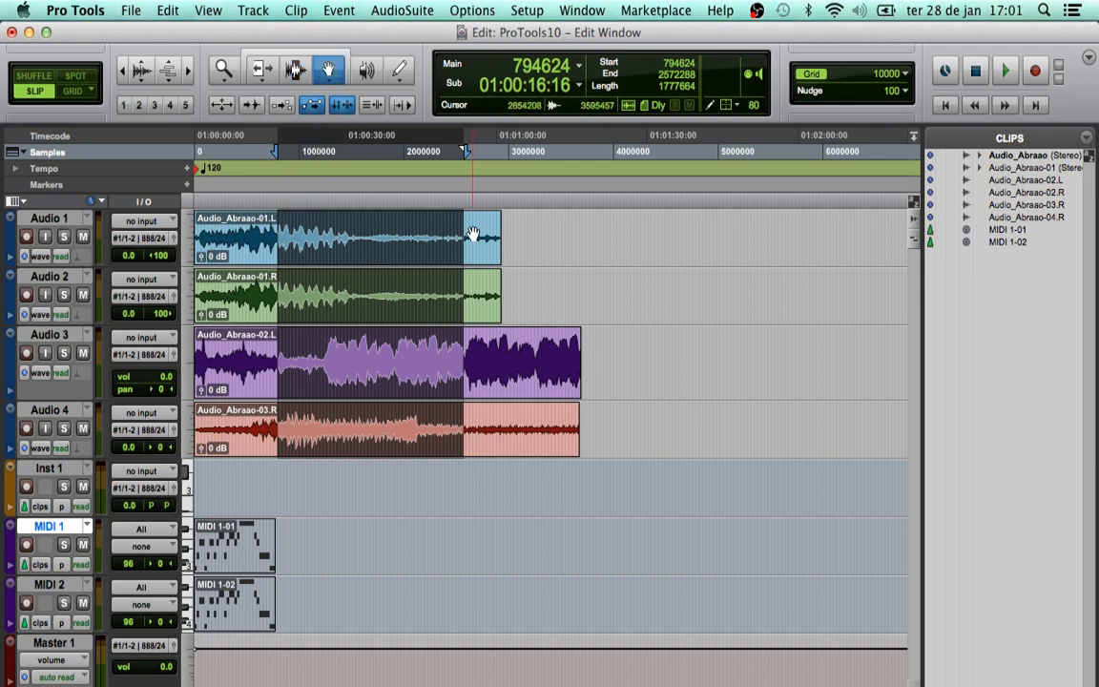
{"action": "left_click", "coordinate": [532, 272]}
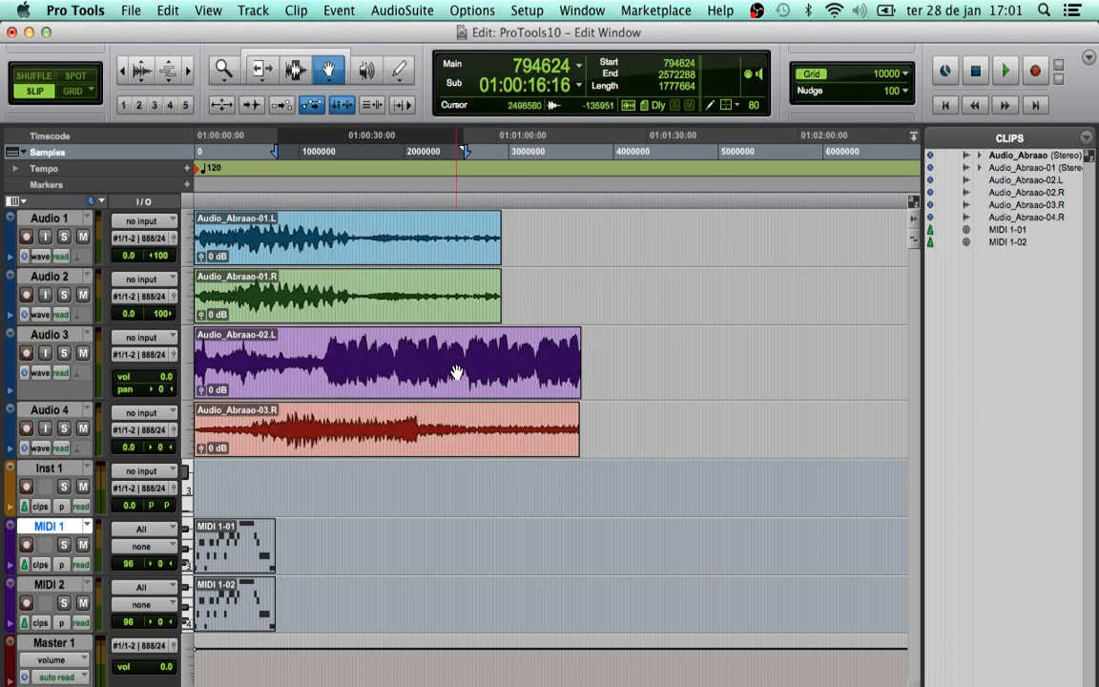
{"action": "left_click", "coordinate": [348, 384]}
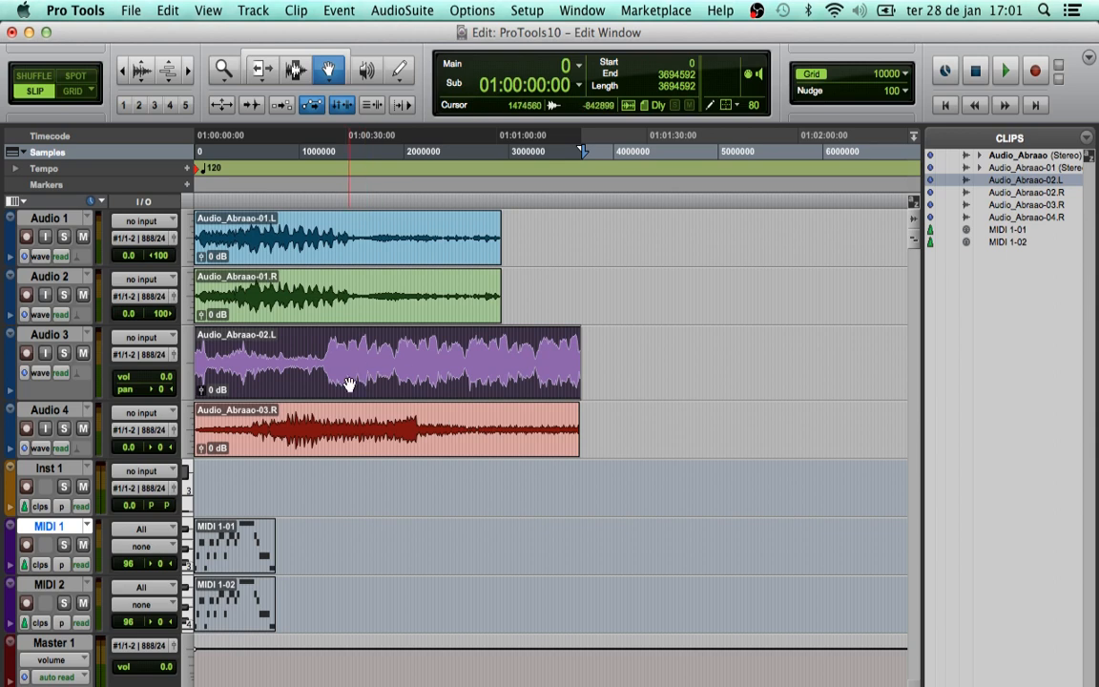
{"action": "left_click", "coordinate": [364, 305]}
{"action": "left_click", "coordinate": [352, 239]}
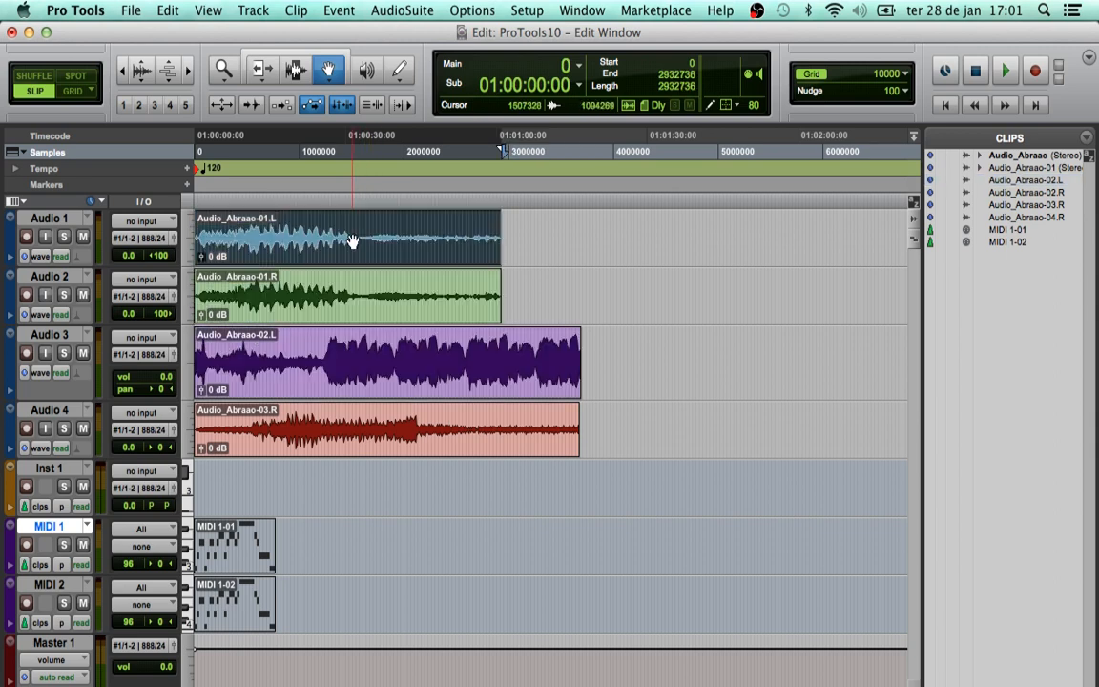
{"action": "left_click", "coordinate": [361, 380]}
{"action": "left_click", "coordinate": [356, 434]}
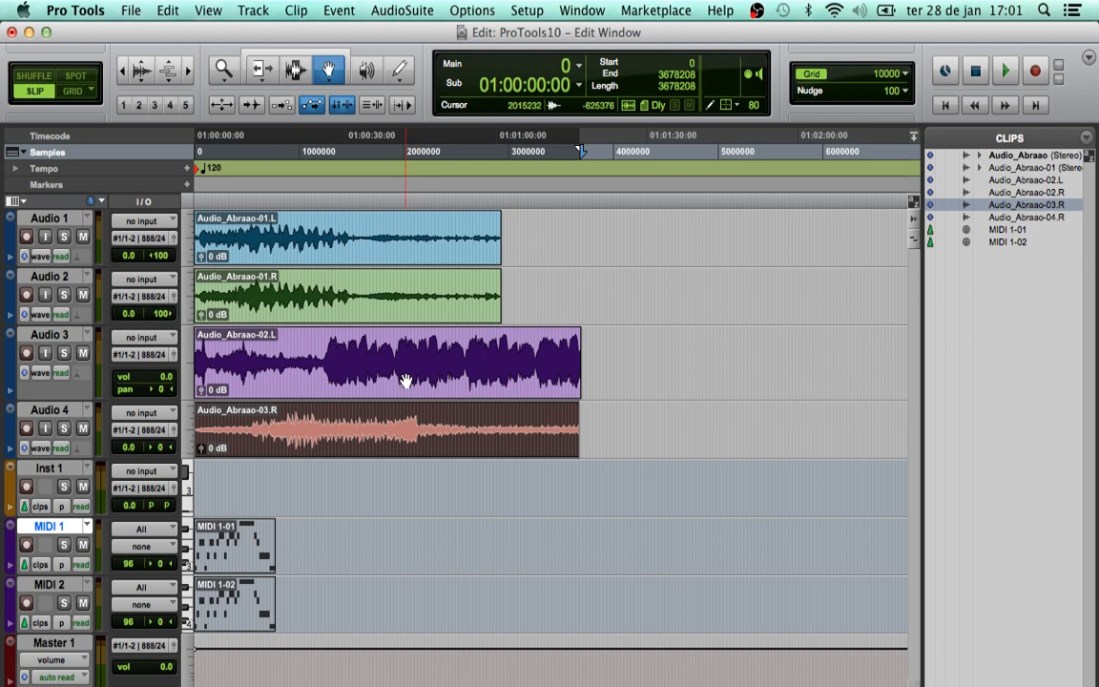
Step: Add the Audio 3, Audio 2 and Audio 1 clips to the Audio 4 clip selection, and deselect everything
{"action": "left_click", "coordinate": [402, 377], "text": "shift"}
{"action": "left_click", "coordinate": [384, 310], "text": "shift"}
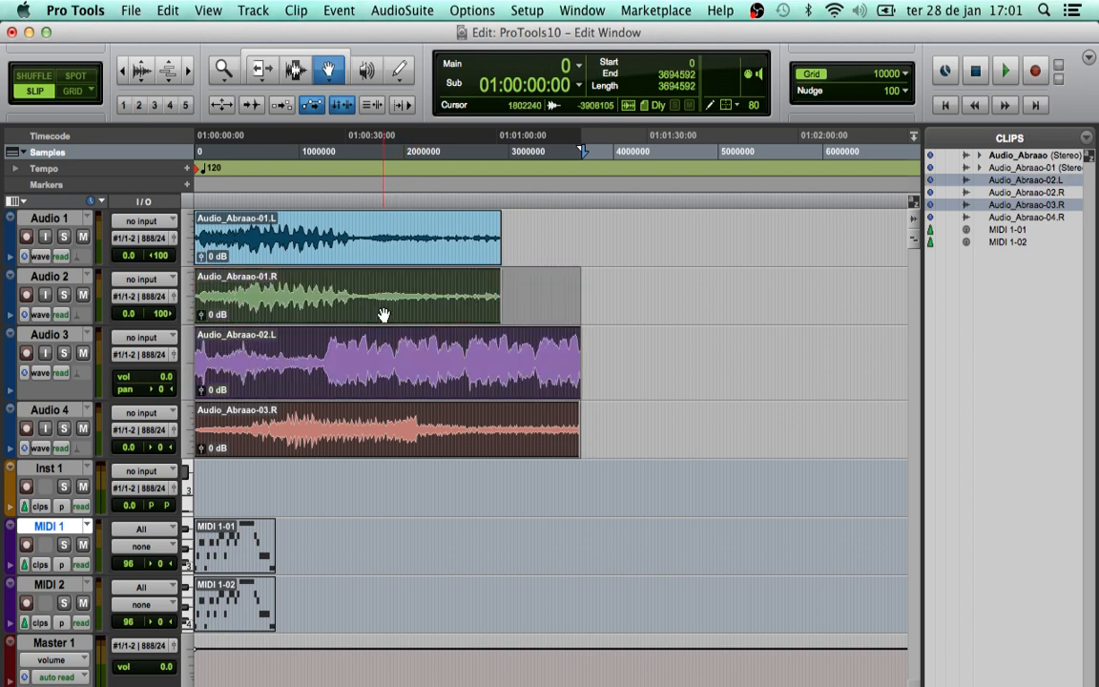
{"action": "left_click", "coordinate": [398, 253], "text": "shift"}
{"action": "left_click", "coordinate": [610, 386]}
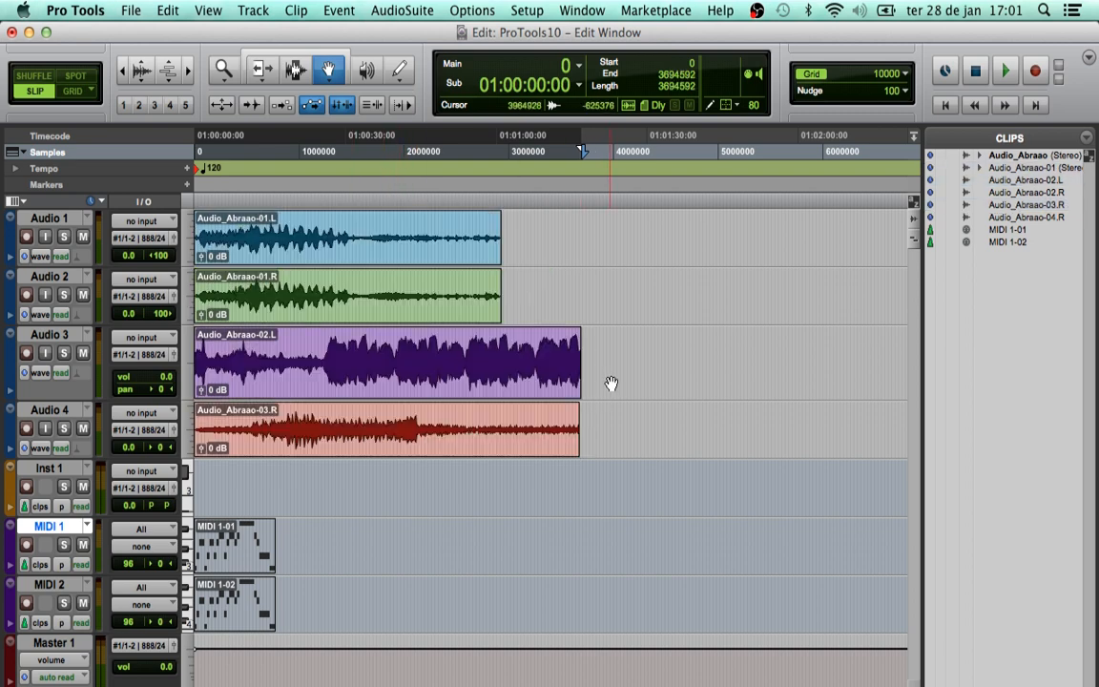
Step: Select the whole Audio 3 clip with the Grabber and try to slide it along its track
{"action": "left_click", "coordinate": [480, 381]}
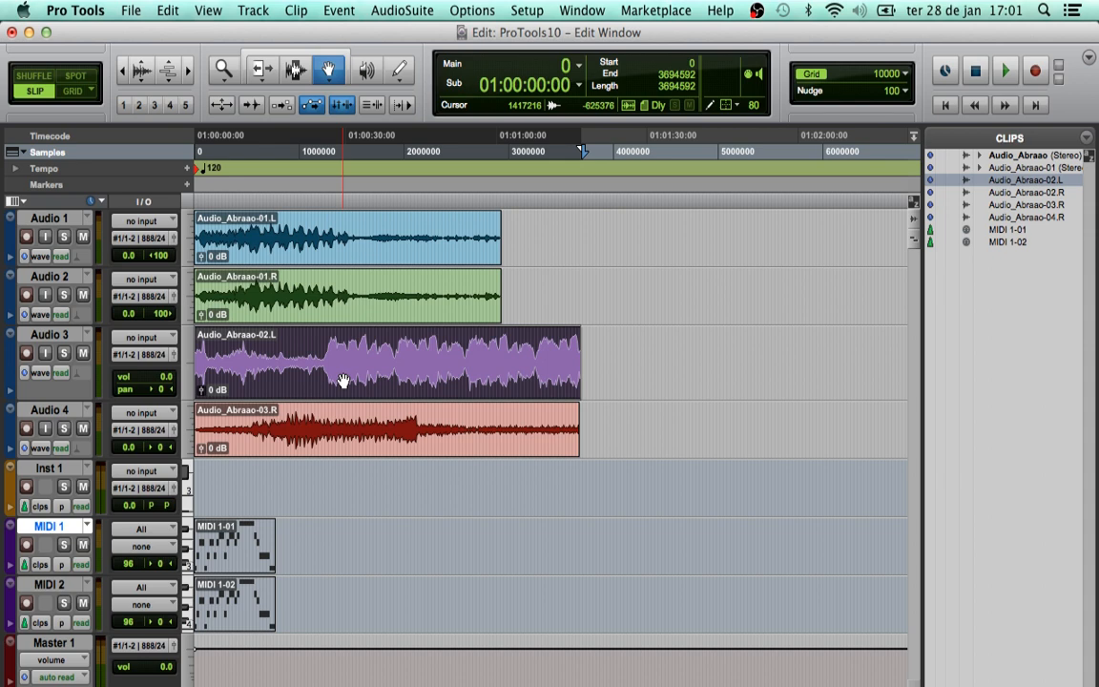
{"action": "left_click_drag", "start_coordinate": [343, 380], "coordinate": [417, 364]}
Step: Scrub the Audio 3 clip with the Scrubber around the start of its loud passage and in the quieter section before it
{"action": "left_click", "coordinate": [365, 73]}
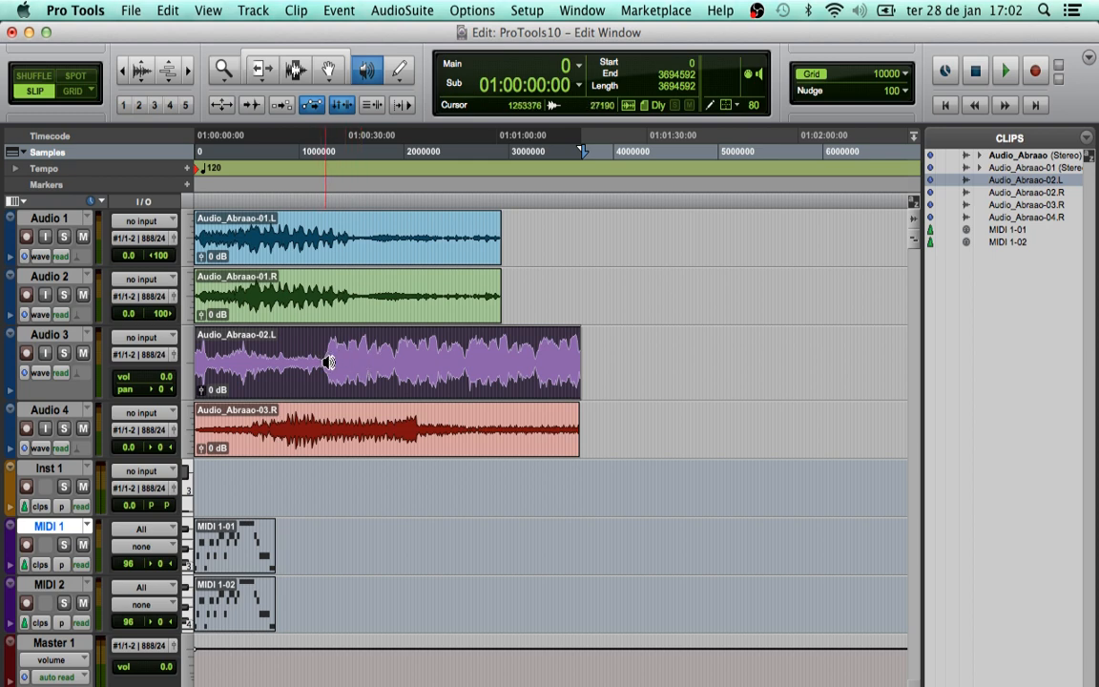
{"action": "left_click_drag", "start_coordinate": [324, 363], "coordinate": [397, 367]}
{"action": "mouse_move", "coordinate": [273, 362]}
{"action": "left_mouse_down"}
{"action": "mouse_move", "coordinate": [223, 368]}
{"action": "mouse_move", "coordinate": [281, 362]}
{"action": "mouse_move", "coordinate": [265, 363]}
{"action": "left_mouse_up"}
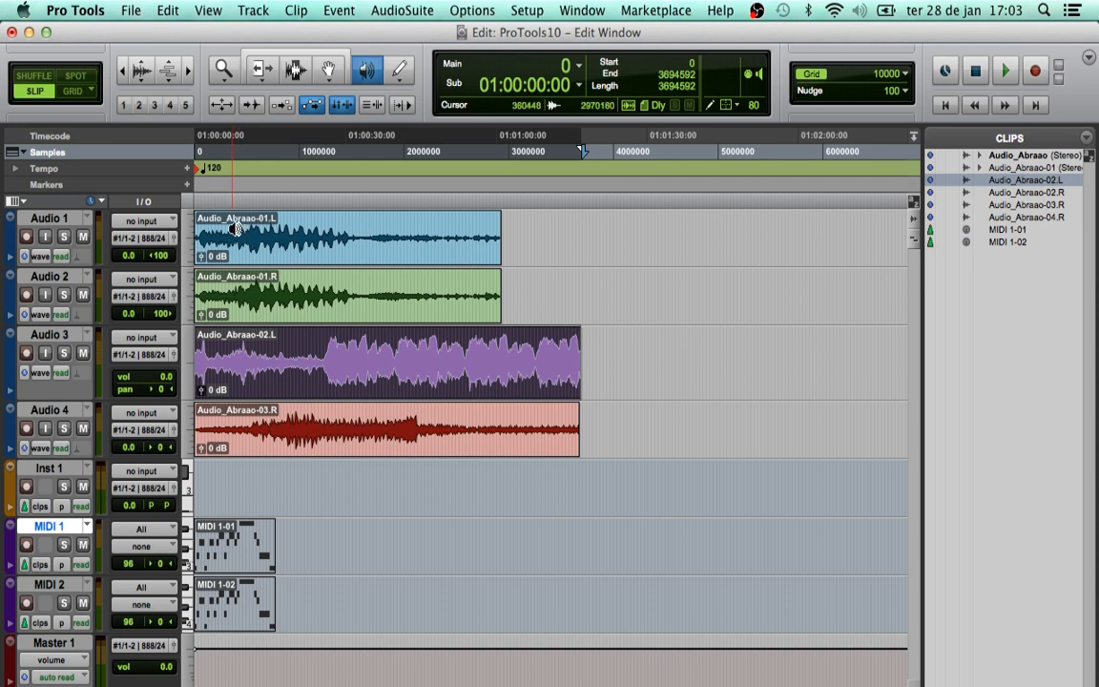
Step: Scrub the opening part of the Audio 1 clip on its own, and do the same on the Audio 2 clip
{"action": "key", "text": "space"}
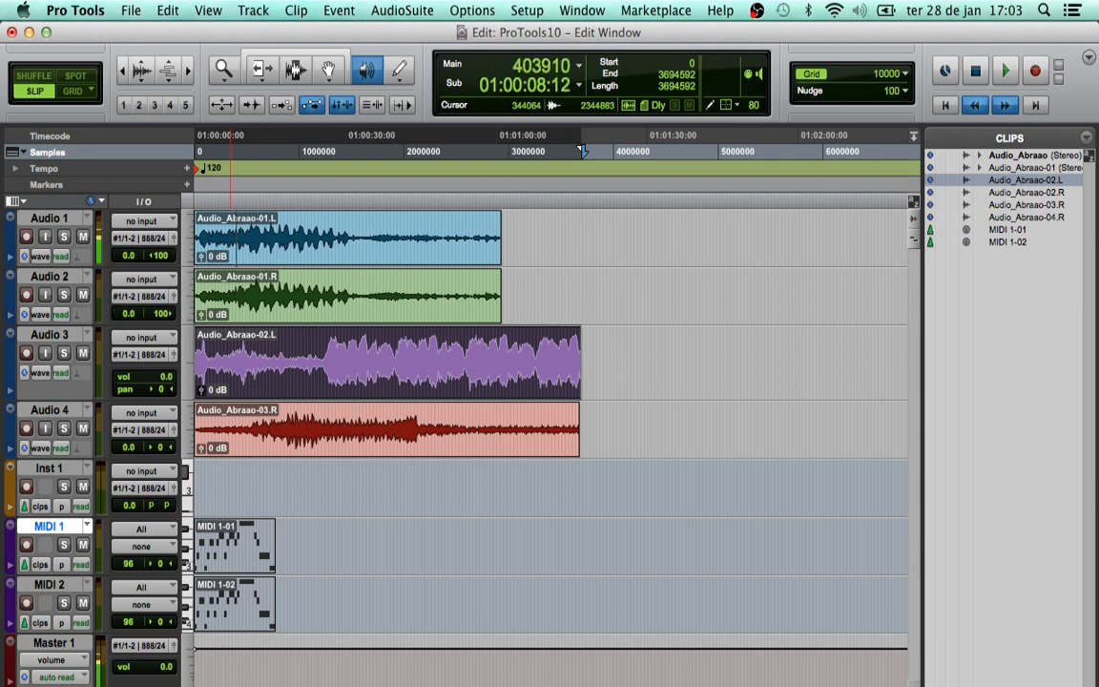
{"action": "key", "text": "space"}
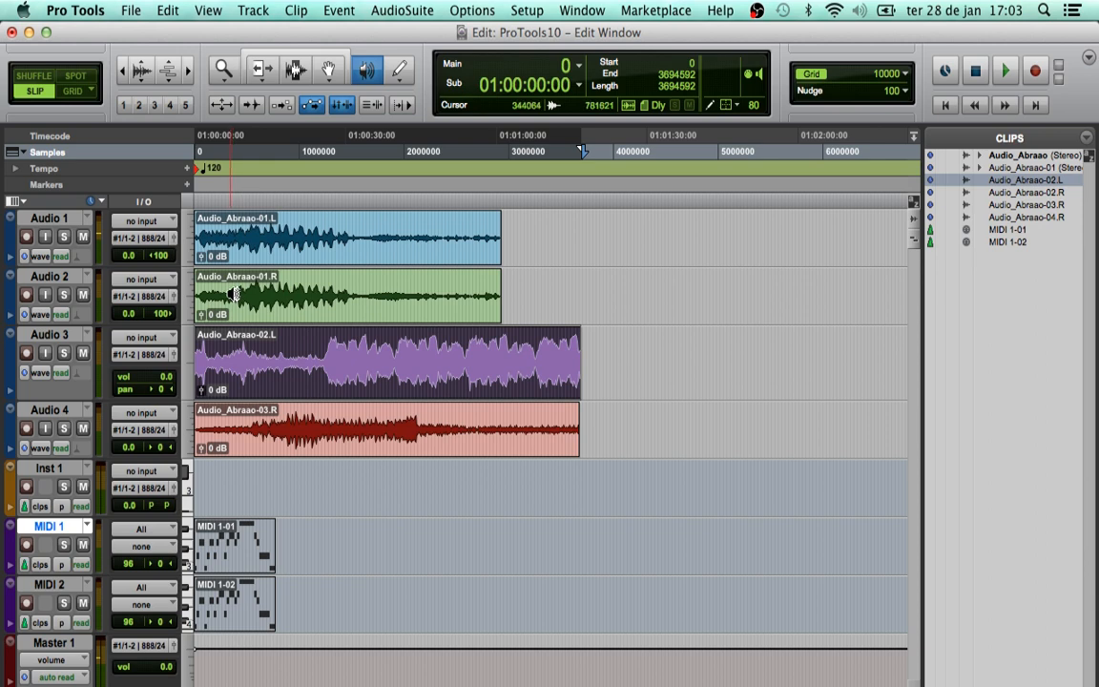
{"action": "key", "text": "space"}
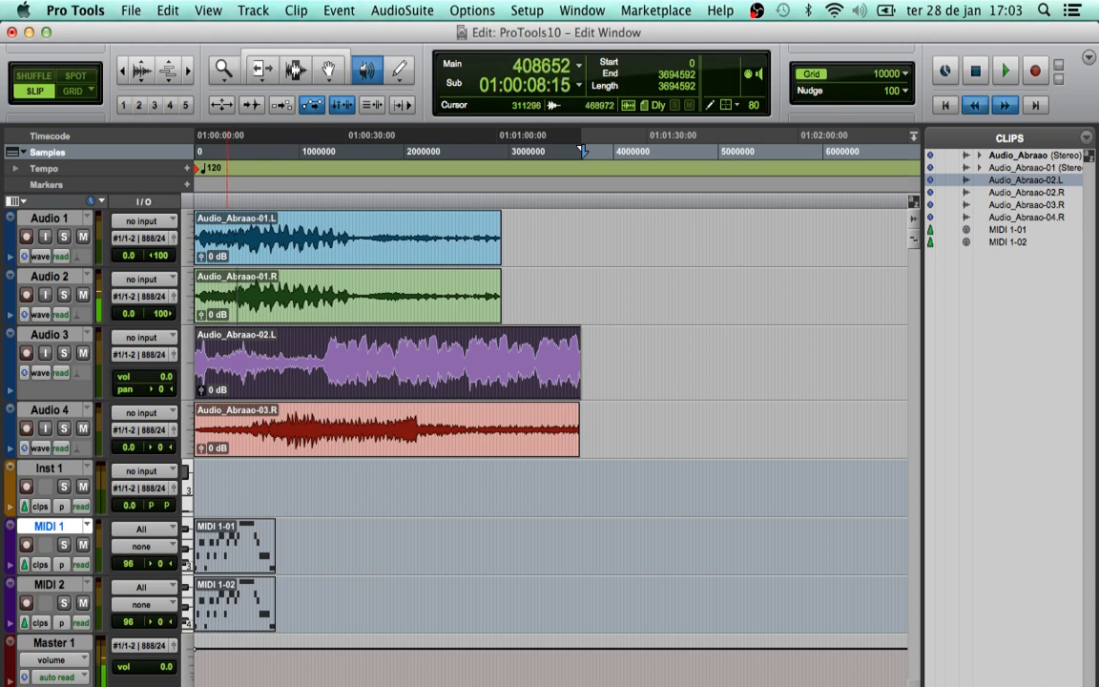
{"action": "key", "text": "space"}
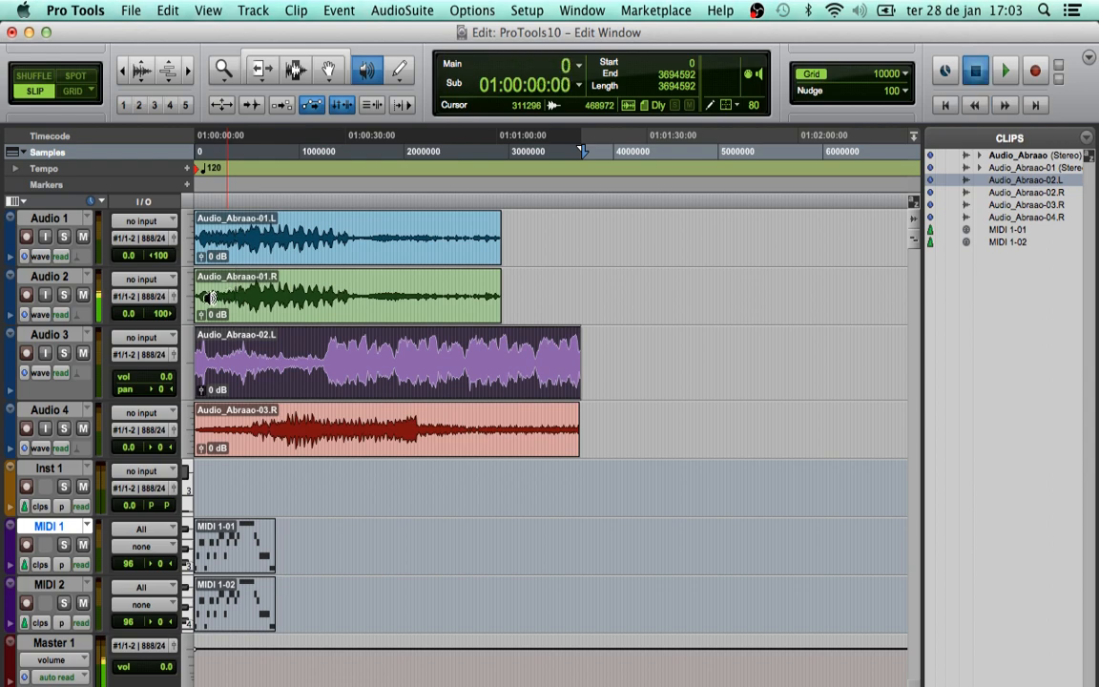
Step: Scrub Audio 1 and Audio 2 together along their shared border, up to about sample 392238
{"action": "key", "text": "super+]"}
{"action": "key", "text": "super+]"}
{"action": "key", "text": "super+]"}
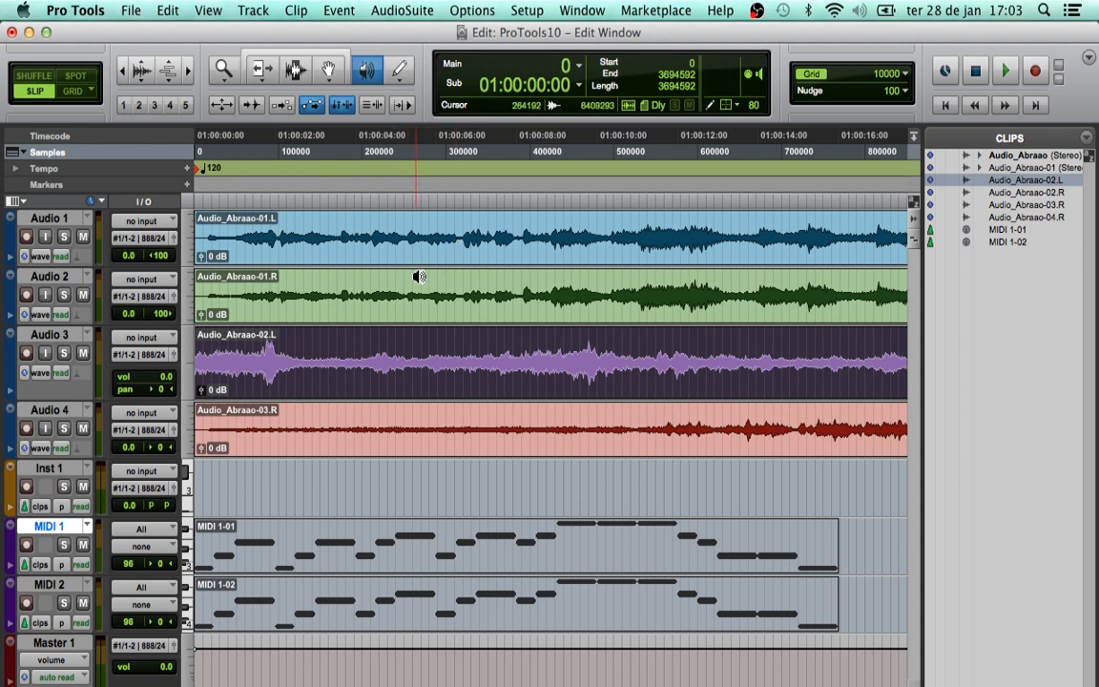
{"action": "left_click_drag", "start_coordinate": [458, 266], "coordinate": [523, 266]}
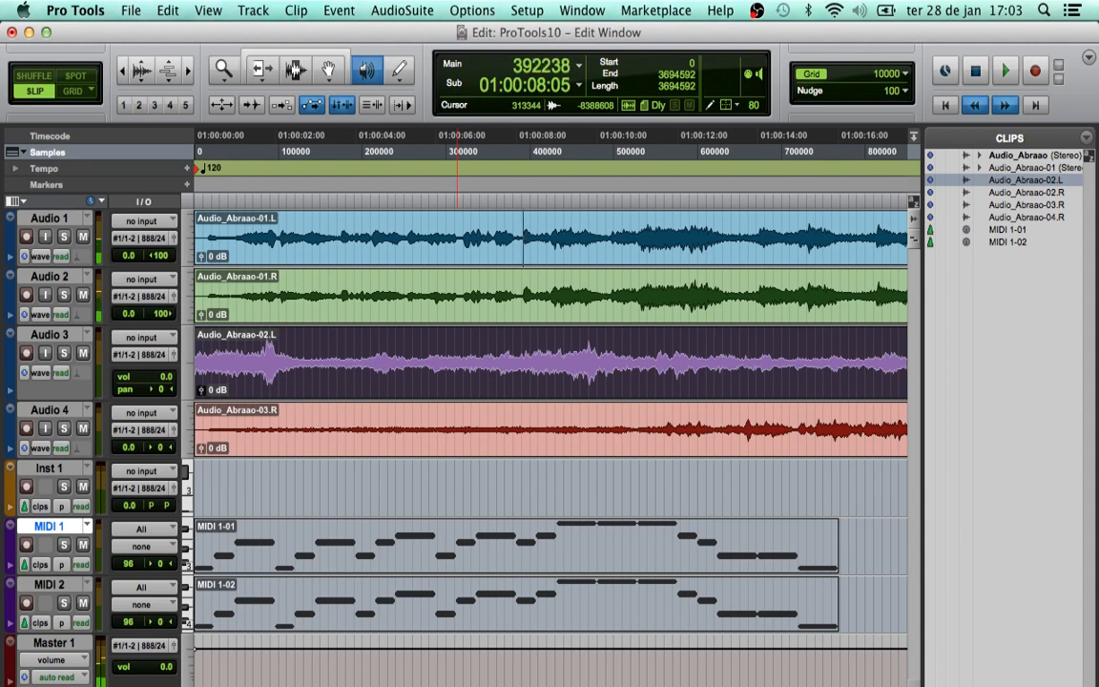
{"action": "key", "text": "Return"}
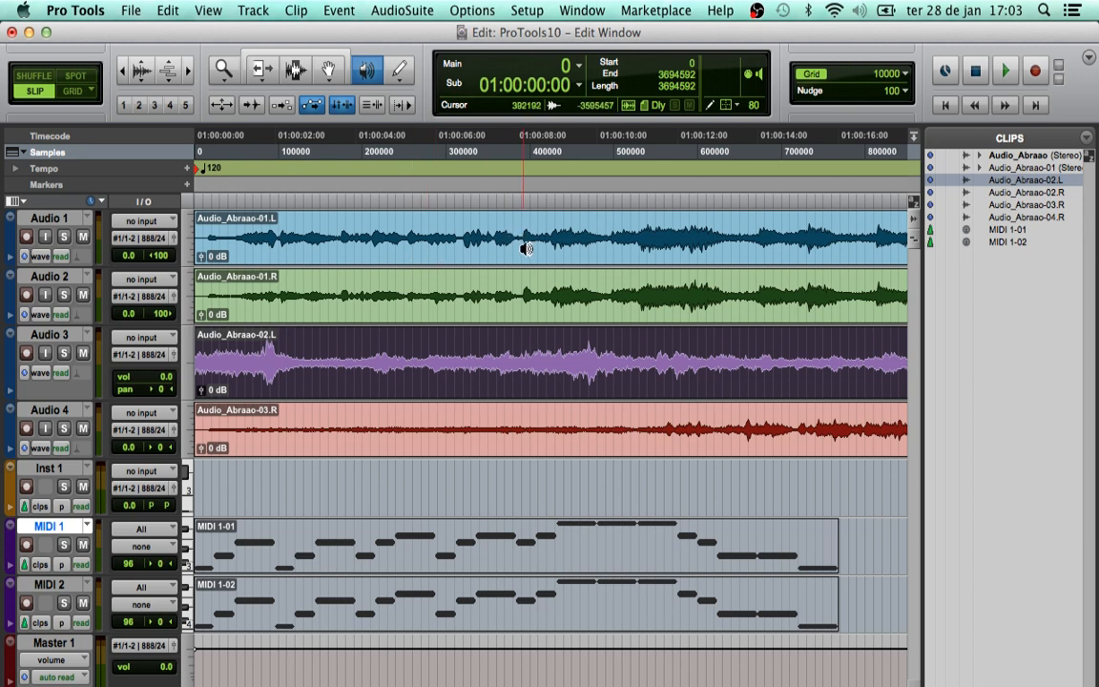
Step: Activate the Pencil tool and switch individually among the Selector, Trim and Zoomer tools
{"action": "left_click", "coordinate": [398, 70]}
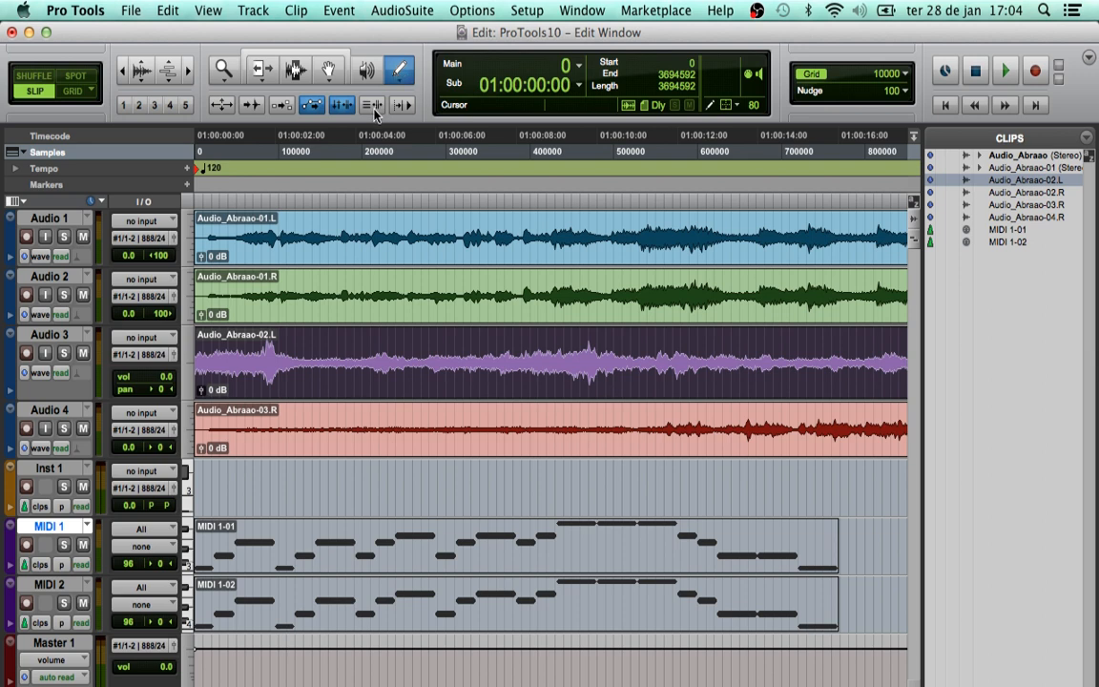
{"action": "left_click", "coordinate": [296, 69]}
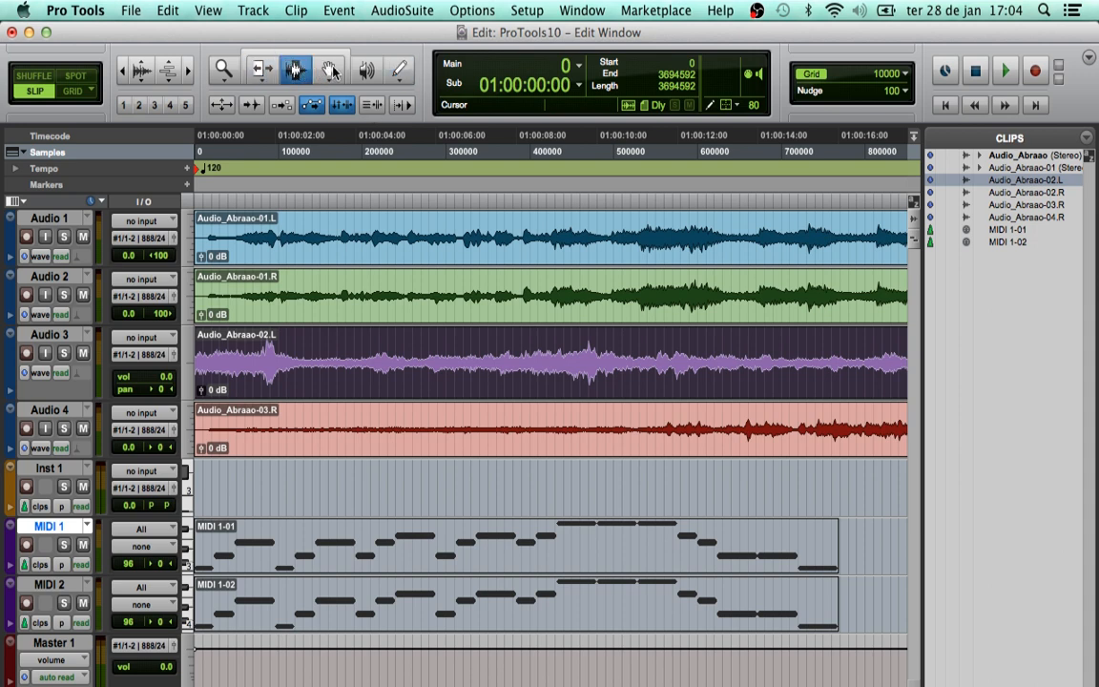
{"action": "left_click", "coordinate": [262, 72]}
{"action": "left_click", "coordinate": [294, 72]}
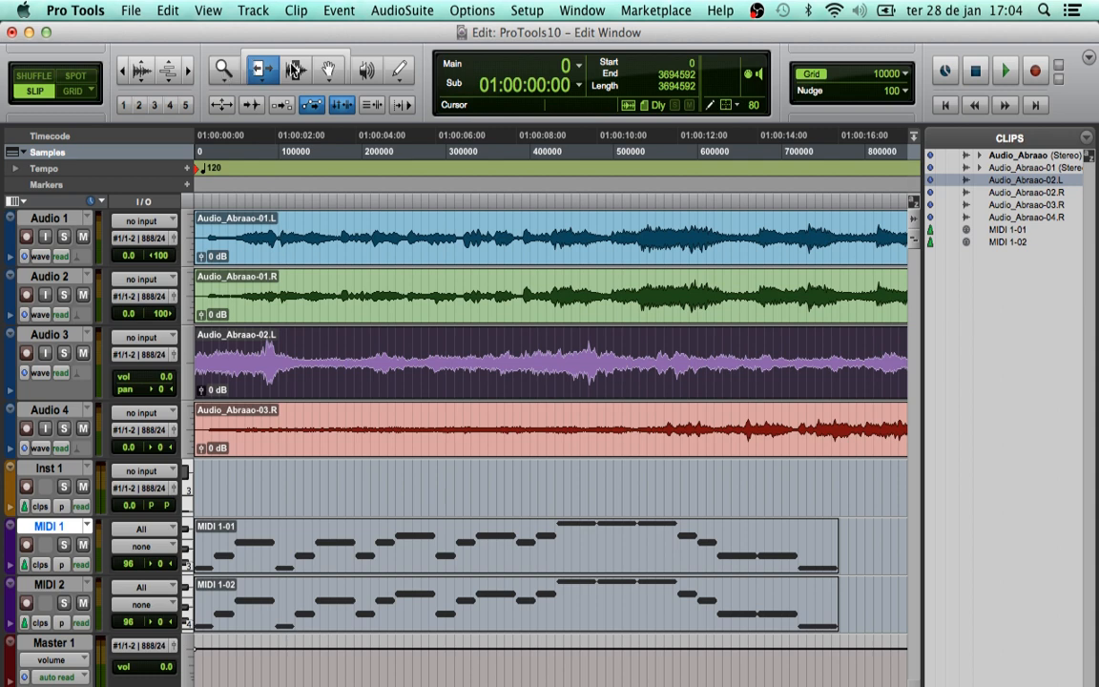
{"action": "left_click", "coordinate": [224, 71]}
{"action": "left_click", "coordinate": [264, 73]}
Step: Cycle repeatedly through all the edit tools from the keyboard
{"action": "key", "text": "Escape"}
{"action": "key", "text": "Escape"}
{"action": "key", "text": "Escape"}
{"action": "key", "text": "Escape"}
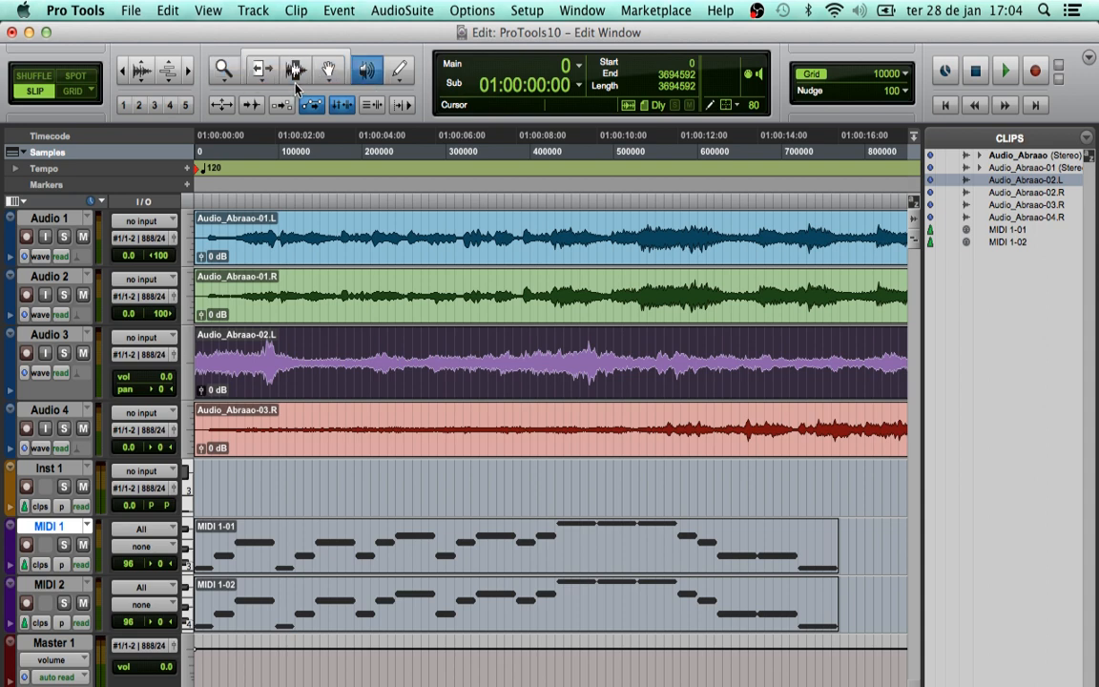
{"action": "key", "text": "Escape"}
{"action": "key", "text": "Escape"}
{"action": "key", "text": "Escape"}
{"action": "key", "text": "Escape"}
{"action": "key", "text": "Escape"}
{"action": "key", "text": "Escape"}
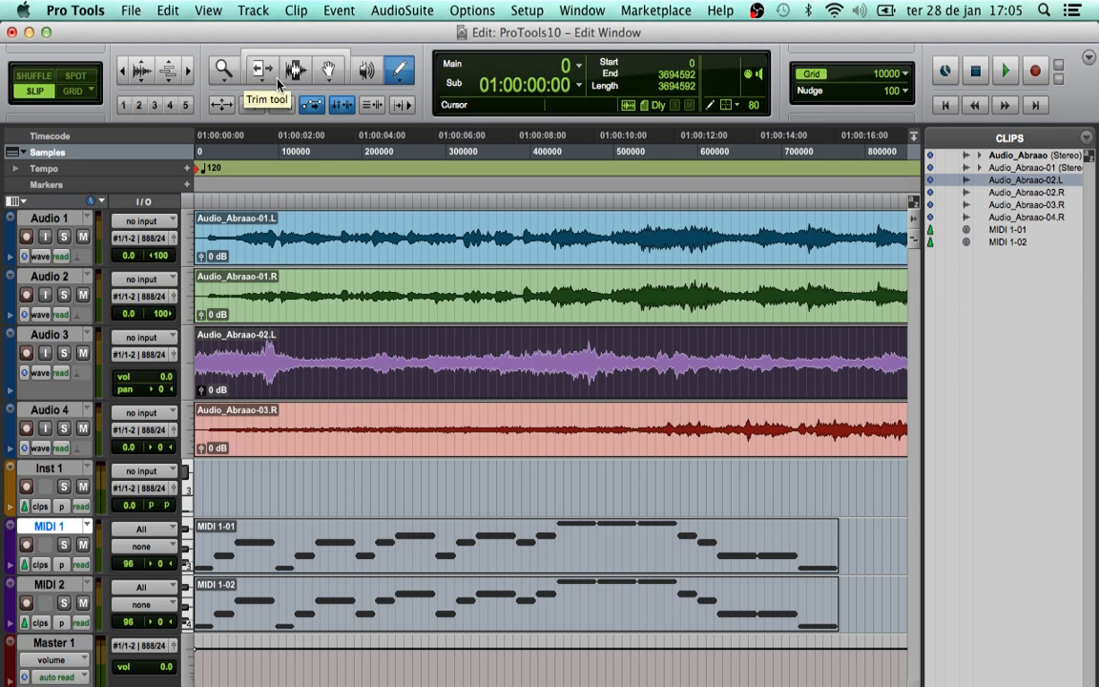
Step: Activate the Trim, Selector and Grabber tools in turn with their dedicated keyboard commands
{"action": "key", "text": "F6"}
{"action": "key", "text": "F7"}
{"action": "key", "text": "F8"}
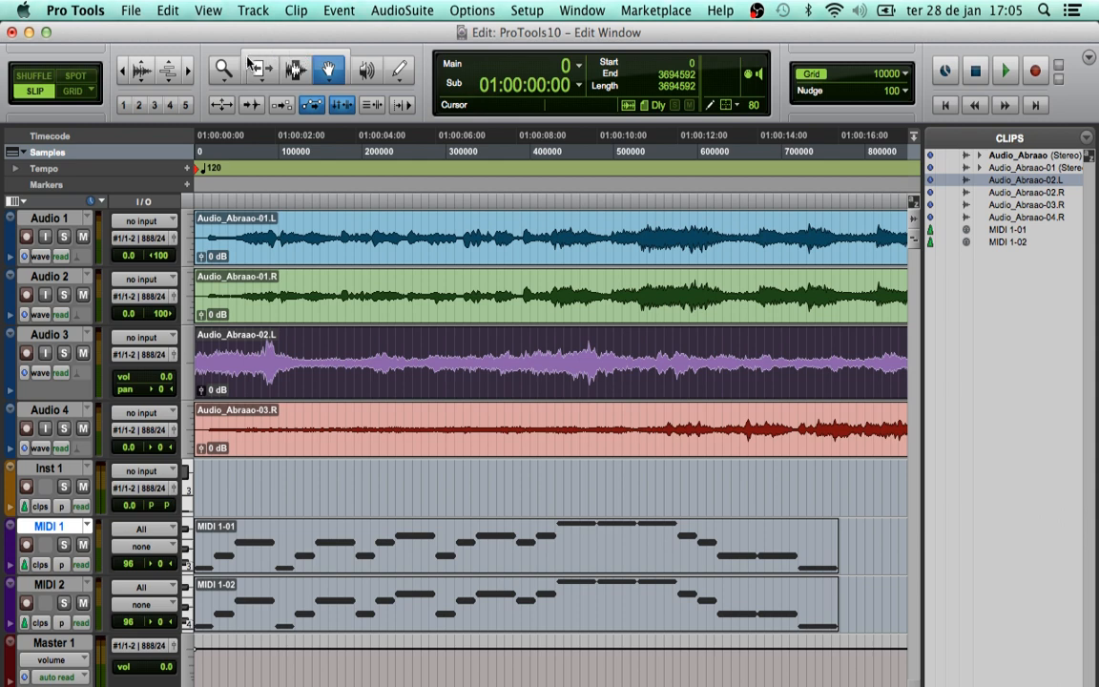
Step: Activate the Smart Tool that combines the Trim, Selector and Grabber tools
{"action": "left_click", "coordinate": [294, 52]}
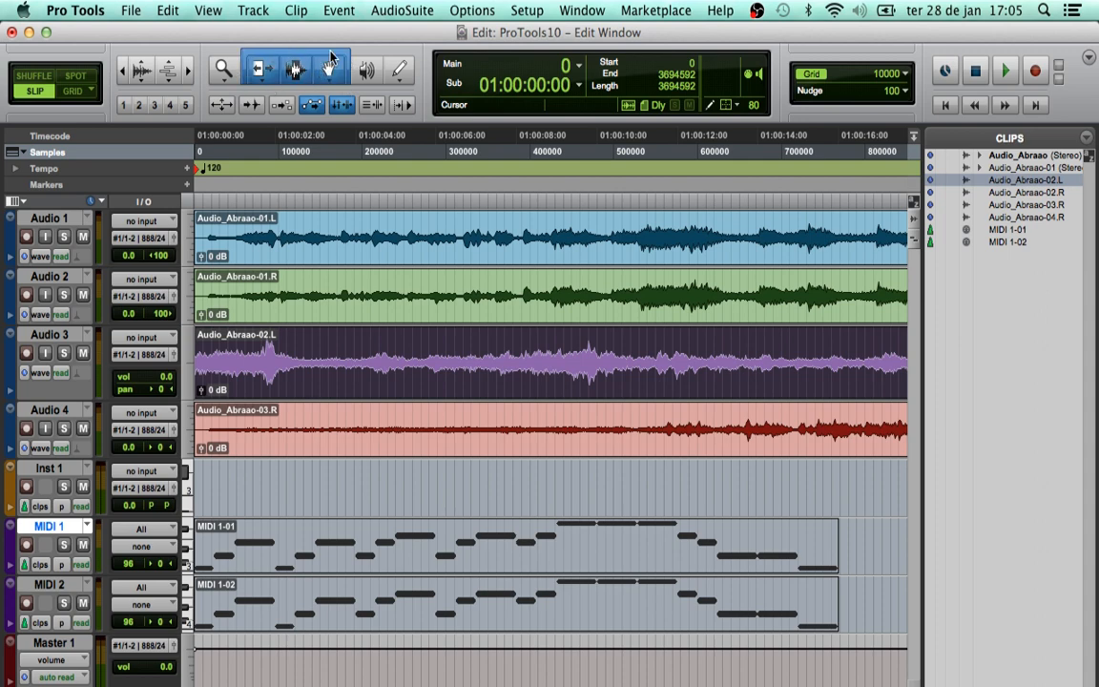
{"action": "key", "text": "super+bracketleft"}
{"action": "key", "text": "super+bracketleft"}
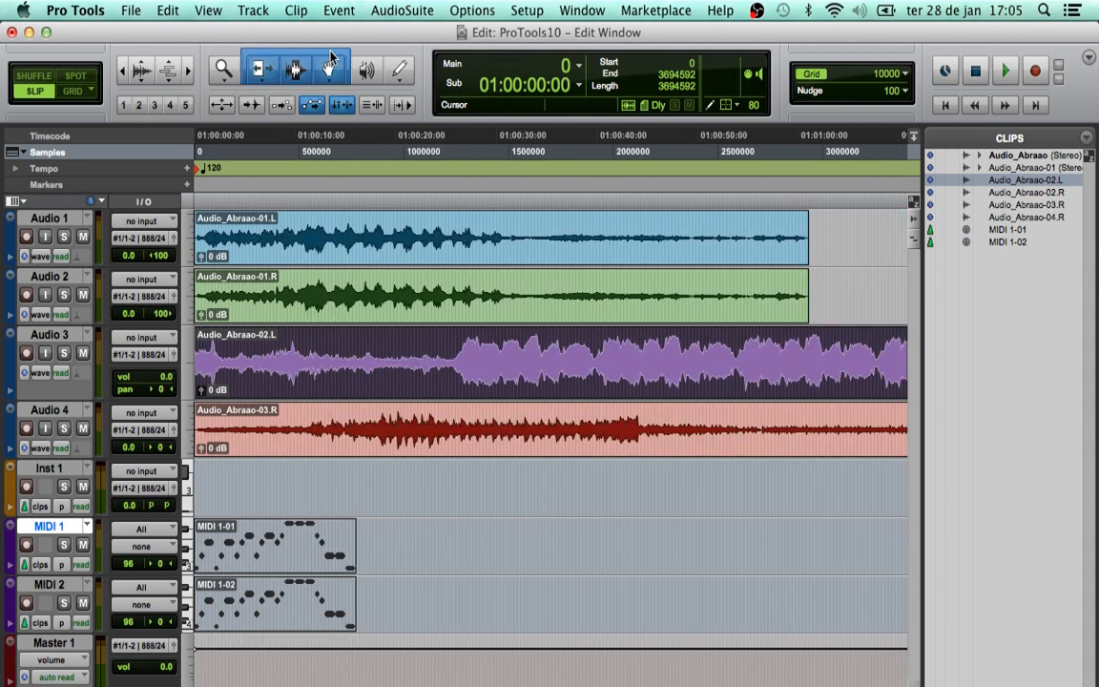
{"action": "key", "text": "super+bracketleft"}
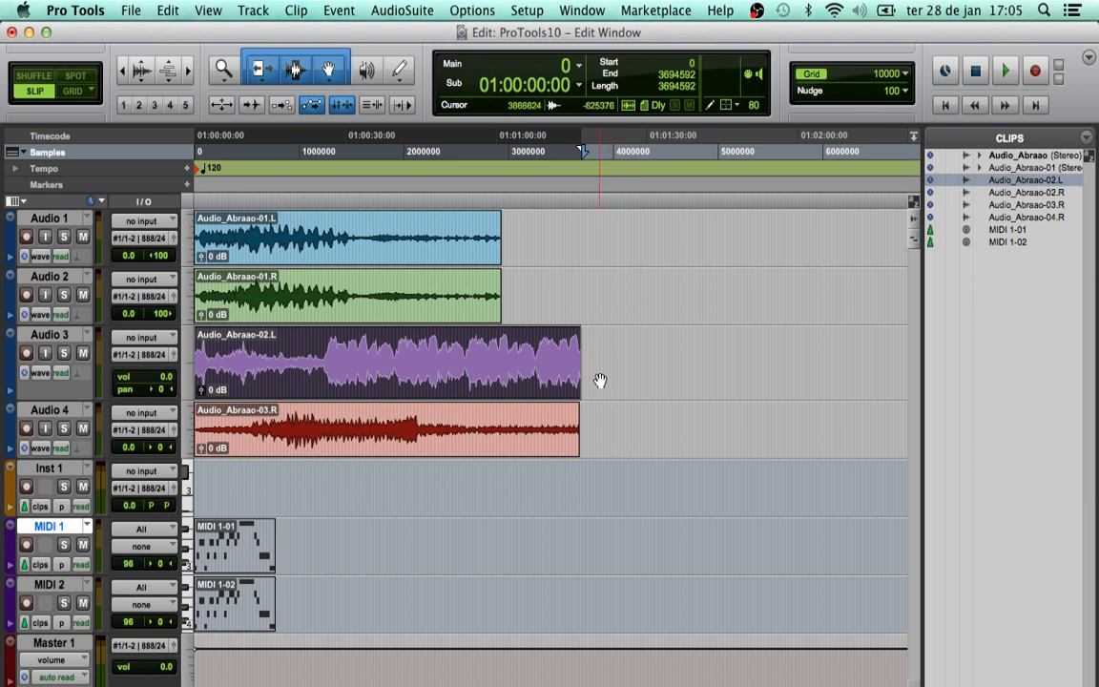
Step: With the Smart Tool, select about samples 1400832 to 1949696 within the Audio 3 clip, and select the whole clip
{"action": "left_click", "coordinate": [371, 342]}
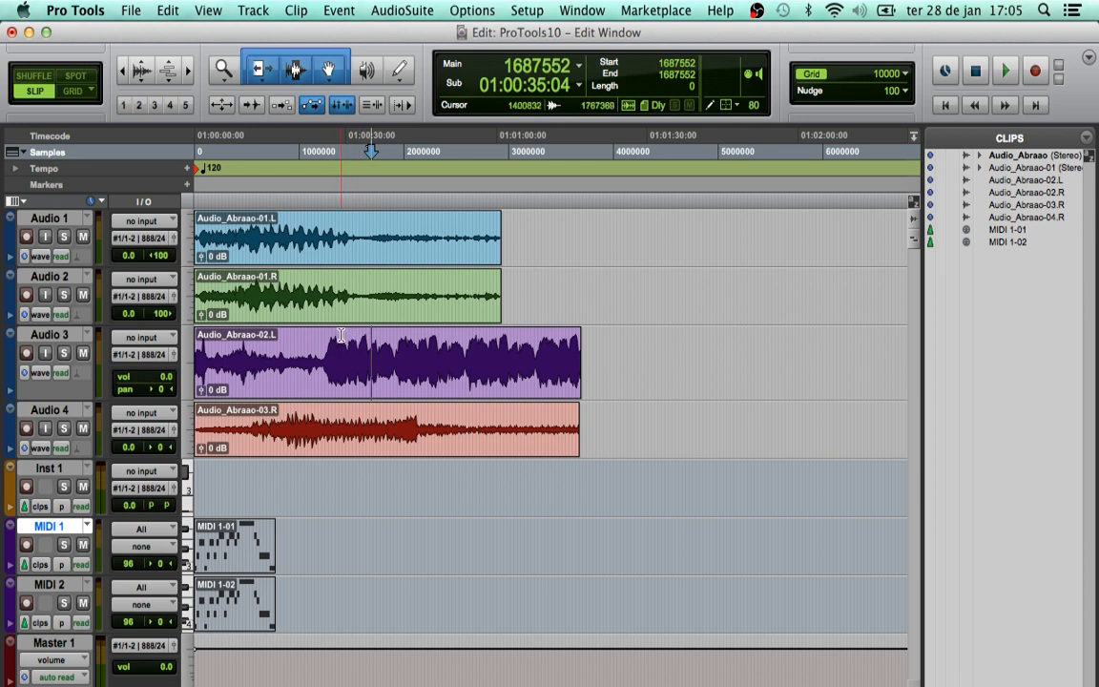
{"action": "left_click_drag", "start_coordinate": [341, 341], "coordinate": [365, 340]}
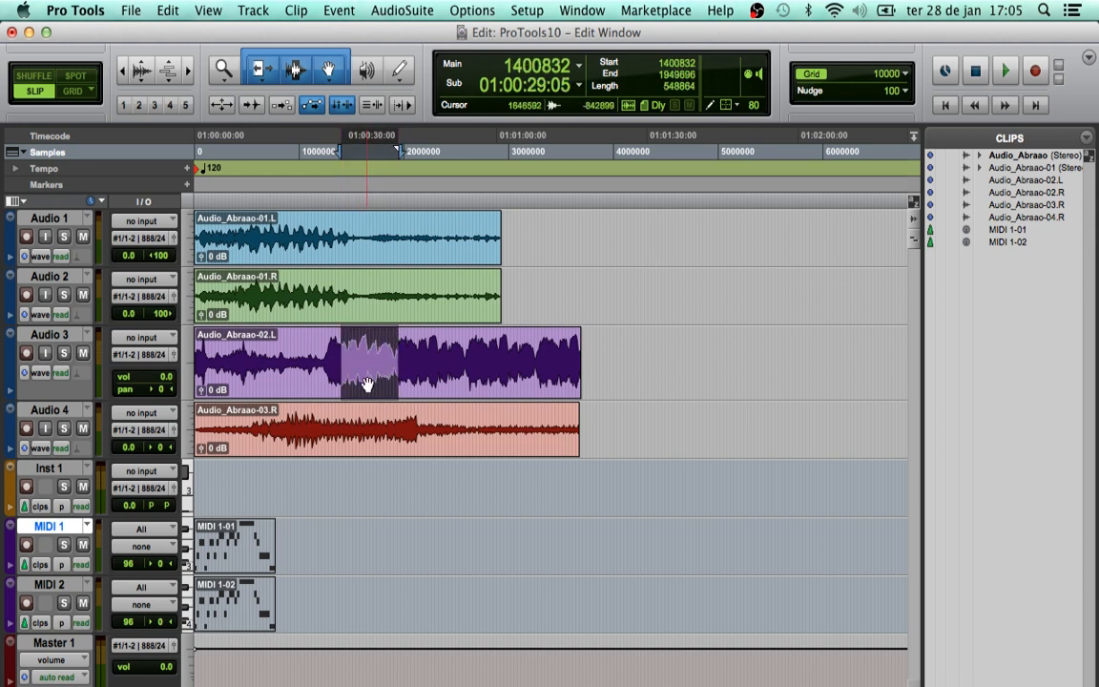
{"action": "left_click", "coordinate": [381, 383]}
{"action": "left_click_drag", "start_coordinate": [382, 383], "coordinate": [307, 372]}
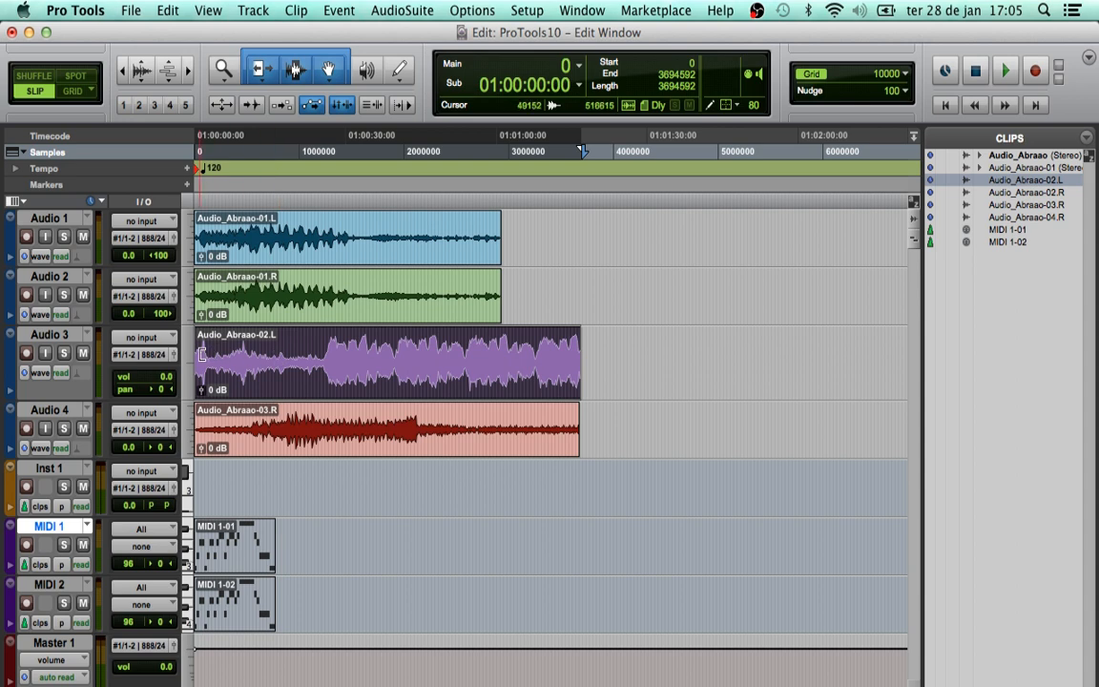
Step: Trim the Audio 3 clip's start to about sample 1228800 and shorten its end to leave about 2064384 samples
{"action": "left_click_drag", "start_coordinate": [202, 354], "coordinate": [324, 353]}
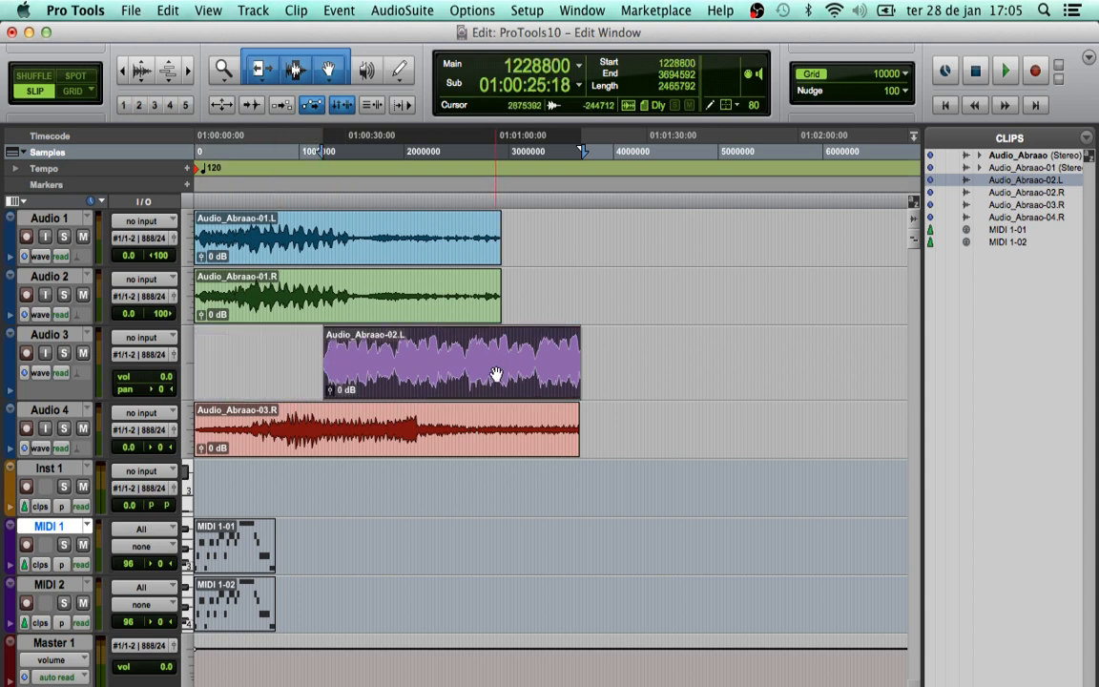
{"action": "left_click_drag", "start_coordinate": [579, 362], "coordinate": [539, 361]}
Step: Place the edit cursor at various points across the trimmed Audio 3 clip and move the clip to start at about sample 1114112
{"action": "left_click", "coordinate": [448, 360]}
{"action": "left_click_drag", "start_coordinate": [394, 351], "coordinate": [430, 353]}
{"action": "left_click", "coordinate": [464, 358]}
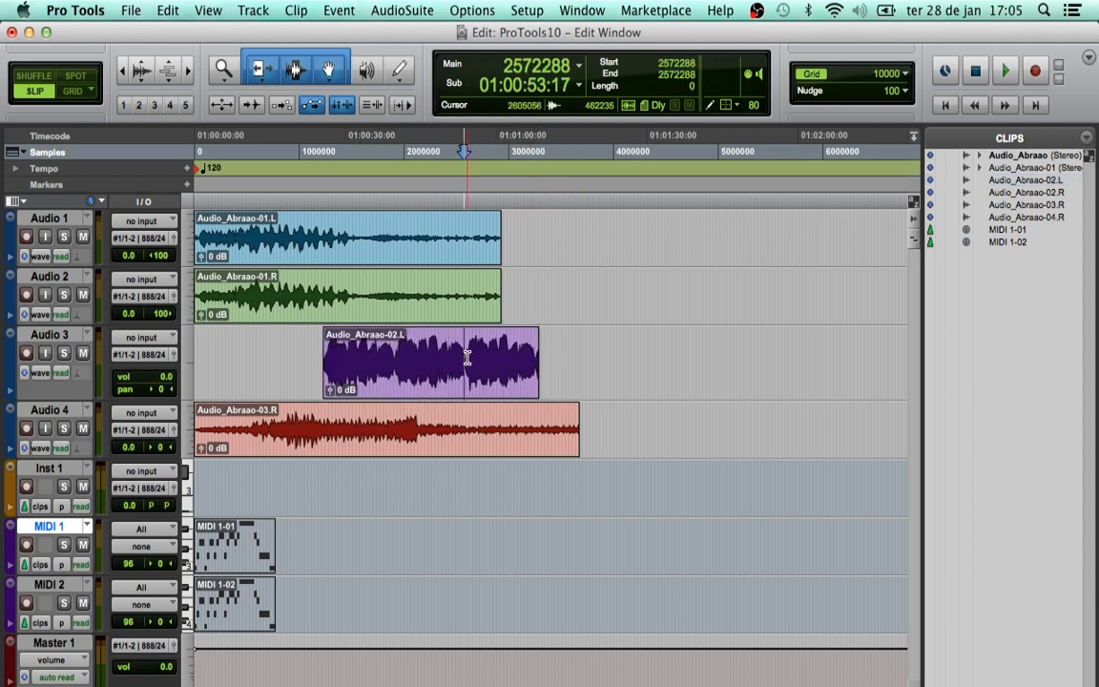
{"action": "left_click", "coordinate": [500, 357]}
{"action": "left_click", "coordinate": [460, 356]}
{"action": "left_click", "coordinate": [420, 356]}
{"action": "left_click", "coordinate": [380, 354]}
{"action": "left_click", "coordinate": [360, 348]}
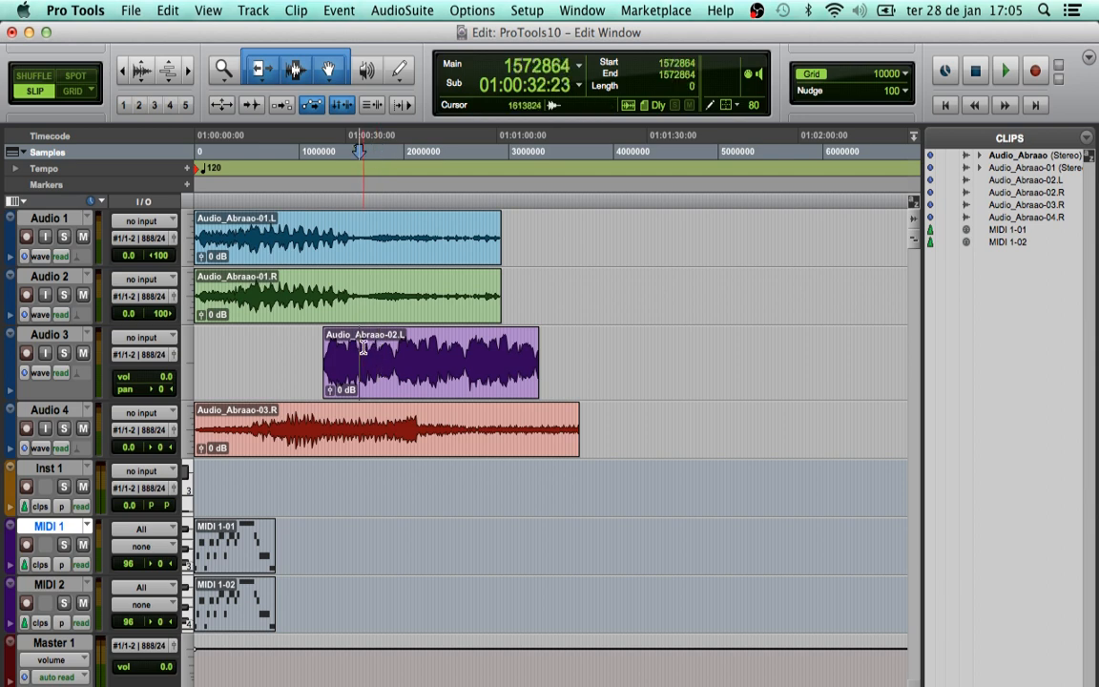
{"action": "left_click", "coordinate": [405, 347]}
{"action": "left_click", "coordinate": [426, 348]}
{"action": "left_click", "coordinate": [446, 349]}
{"action": "left_click", "coordinate": [481, 351]}
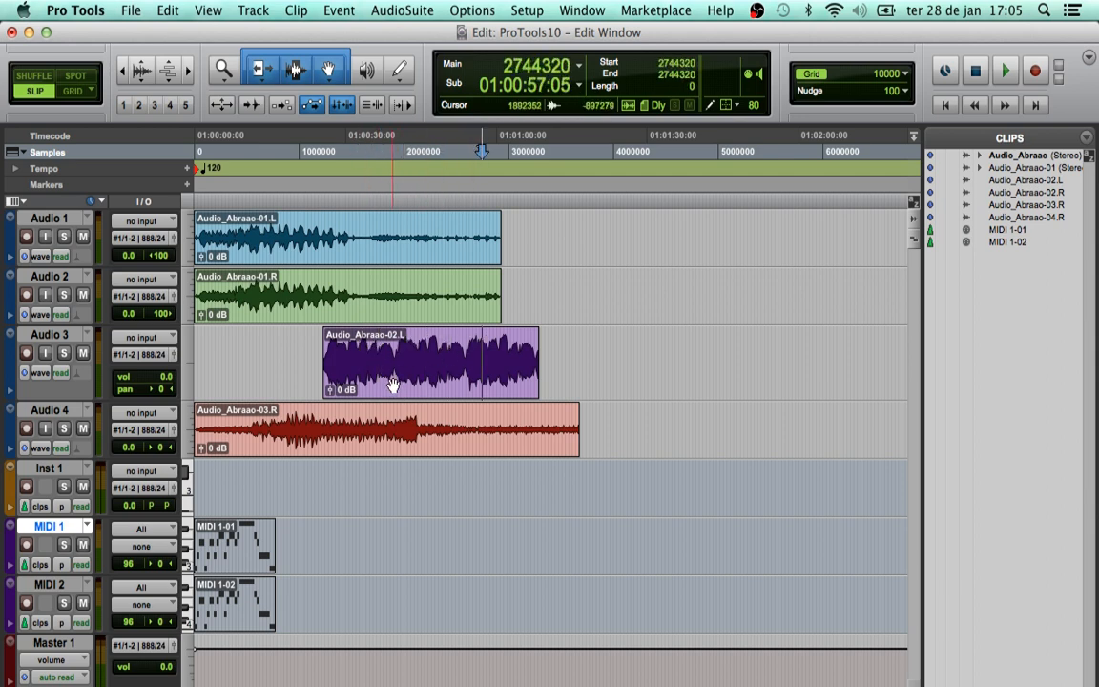
{"action": "mouse_move", "coordinate": [389, 384]}
{"action": "left_mouse_down"}
{"action": "mouse_move", "coordinate": [425, 380]}
{"action": "mouse_move", "coordinate": [358, 380]}
{"action": "mouse_move", "coordinate": [373, 374]}
{"action": "left_mouse_up"}
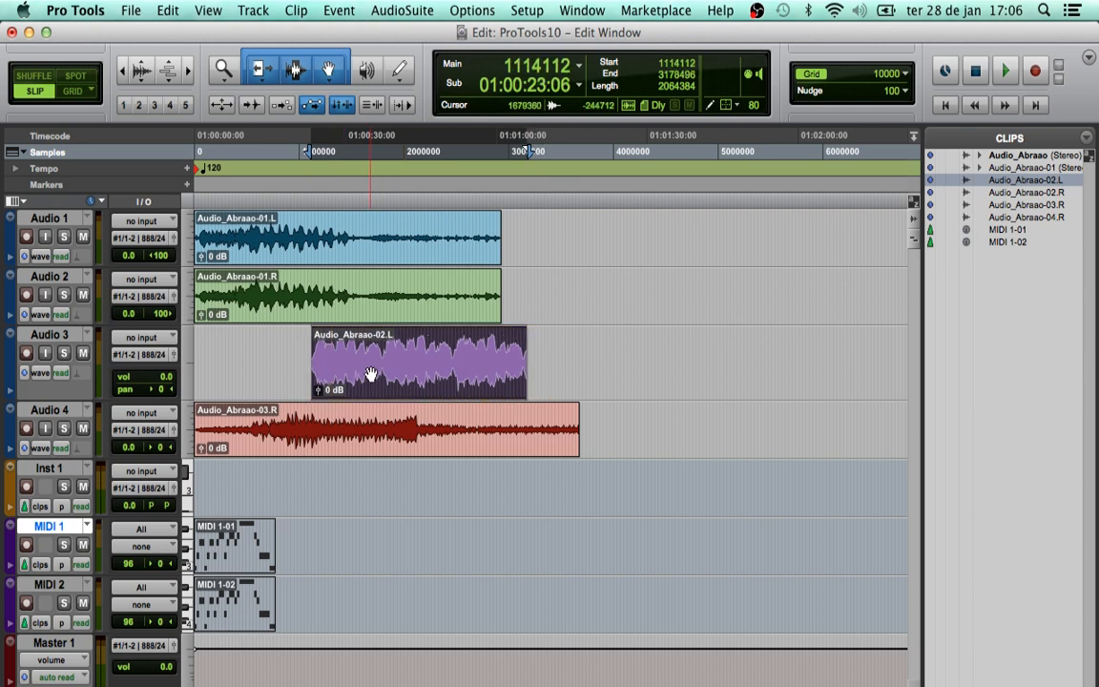